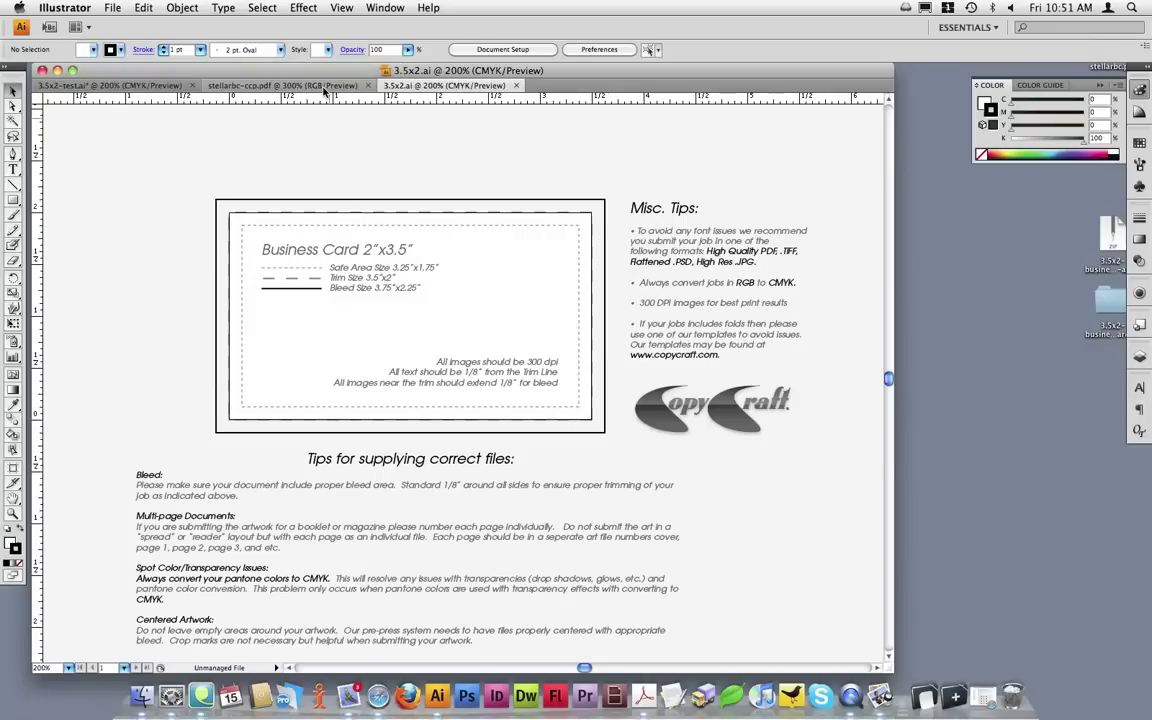
- Bring the stellarbc-ccp.pdf Stellar Lighting card document to the front
left_click(324, 89)
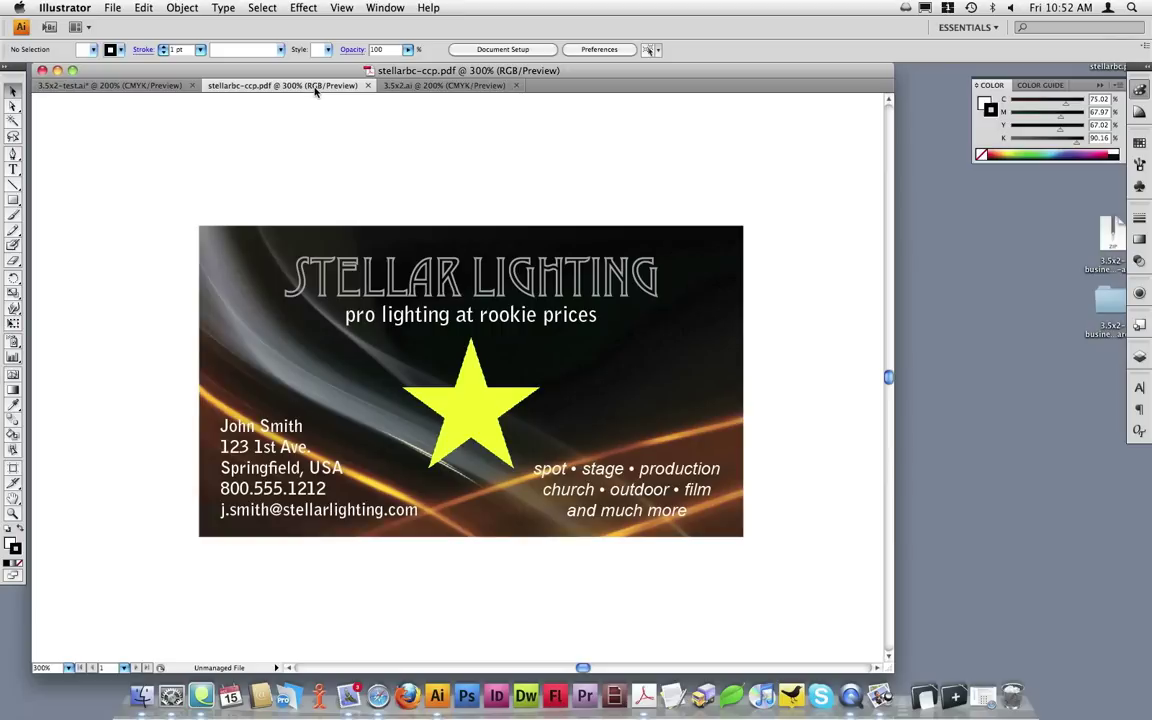
- Set the Stellar Lighting card's Document Color Mode to CMYK Color
left_click(112, 8)
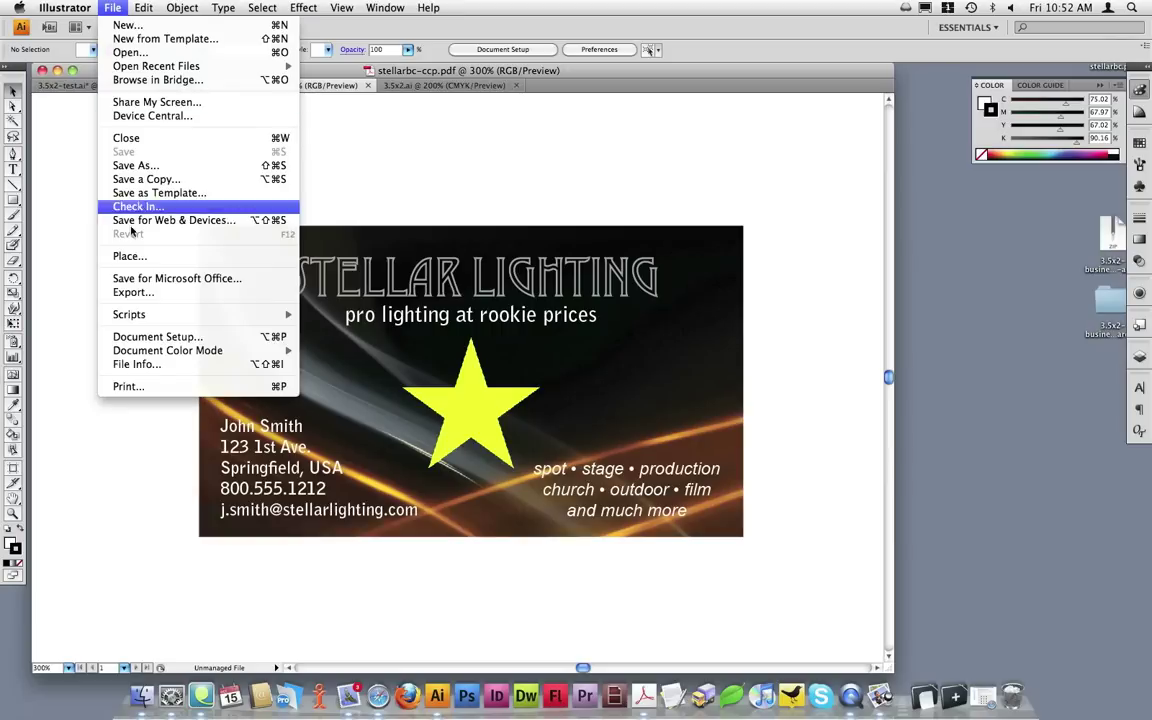
mouse_move(157, 350)
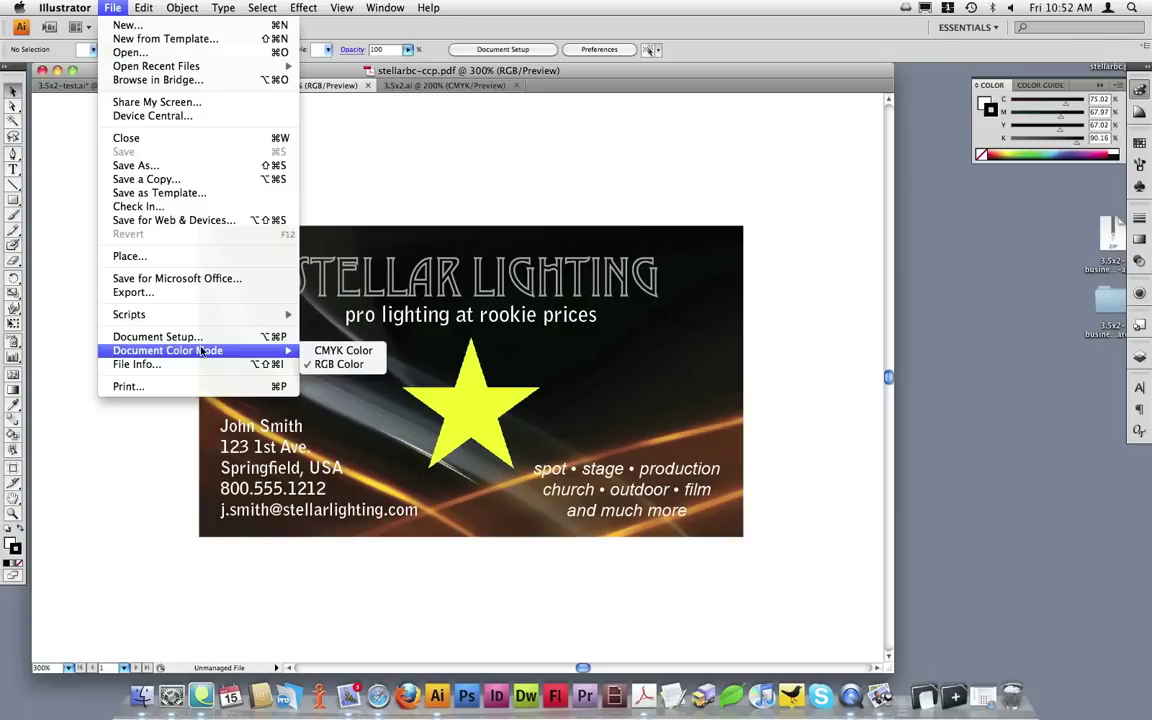
left_click(355, 354)
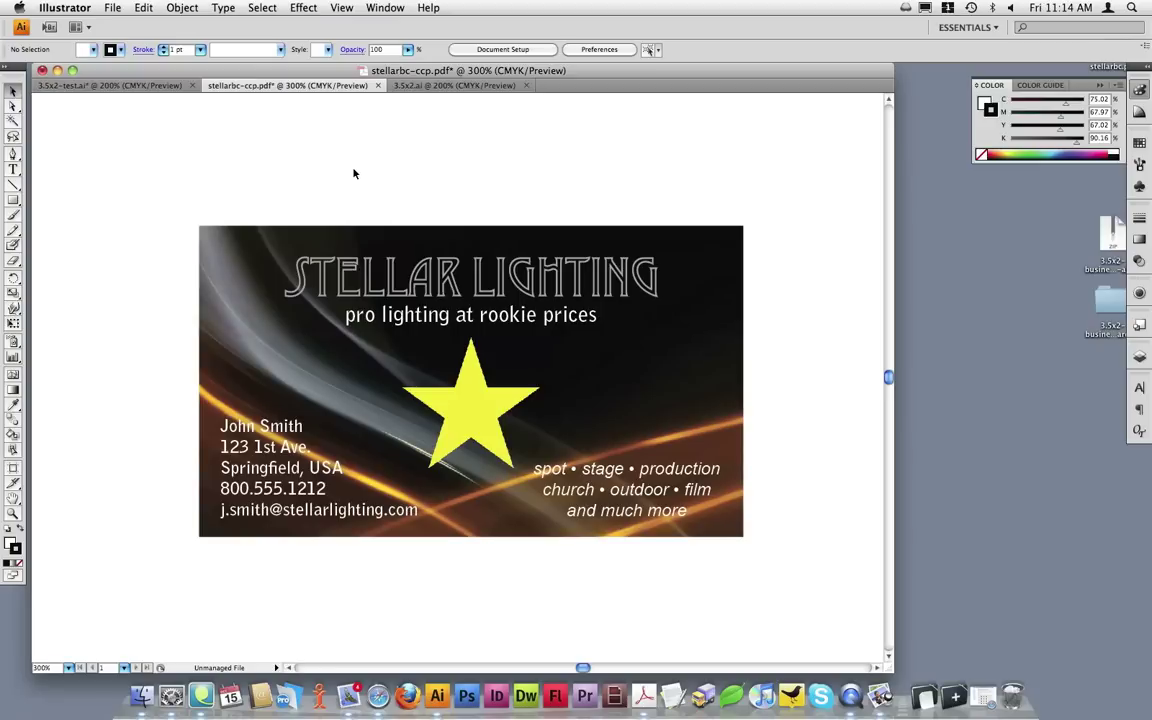
- Convert the STELLAR LIGHTING title's spot colour to CMYK
left_click(433, 291)
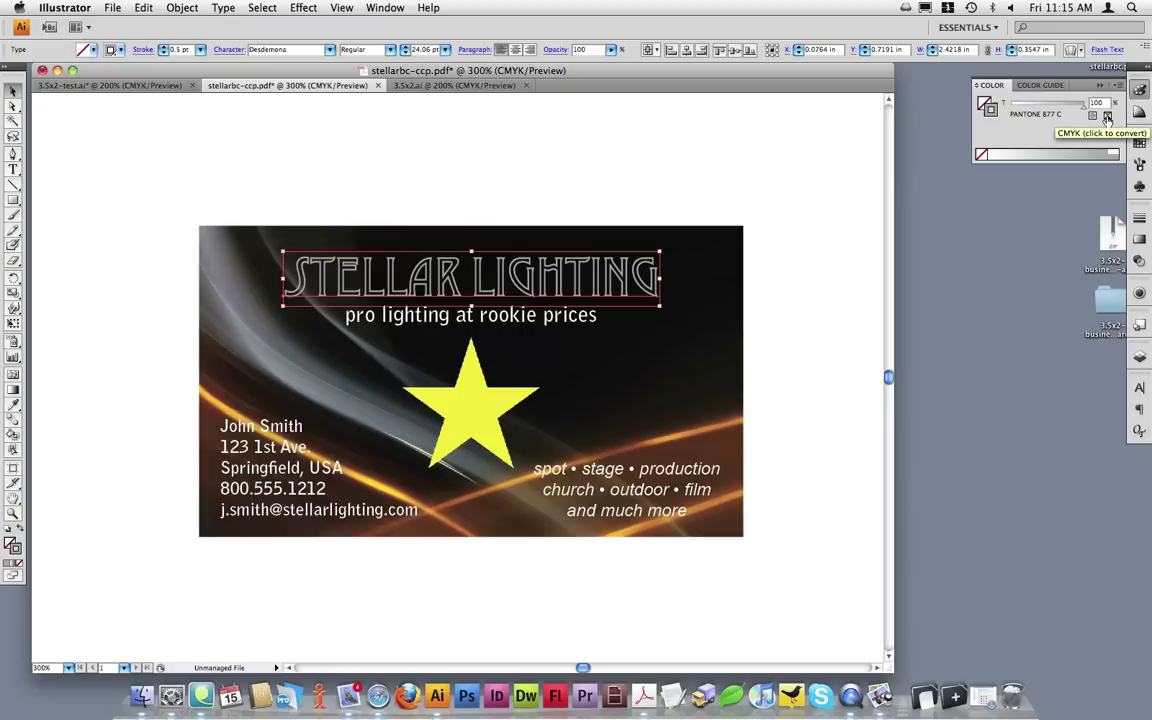
left_click(134, 6)
mouse_move(224, 229)
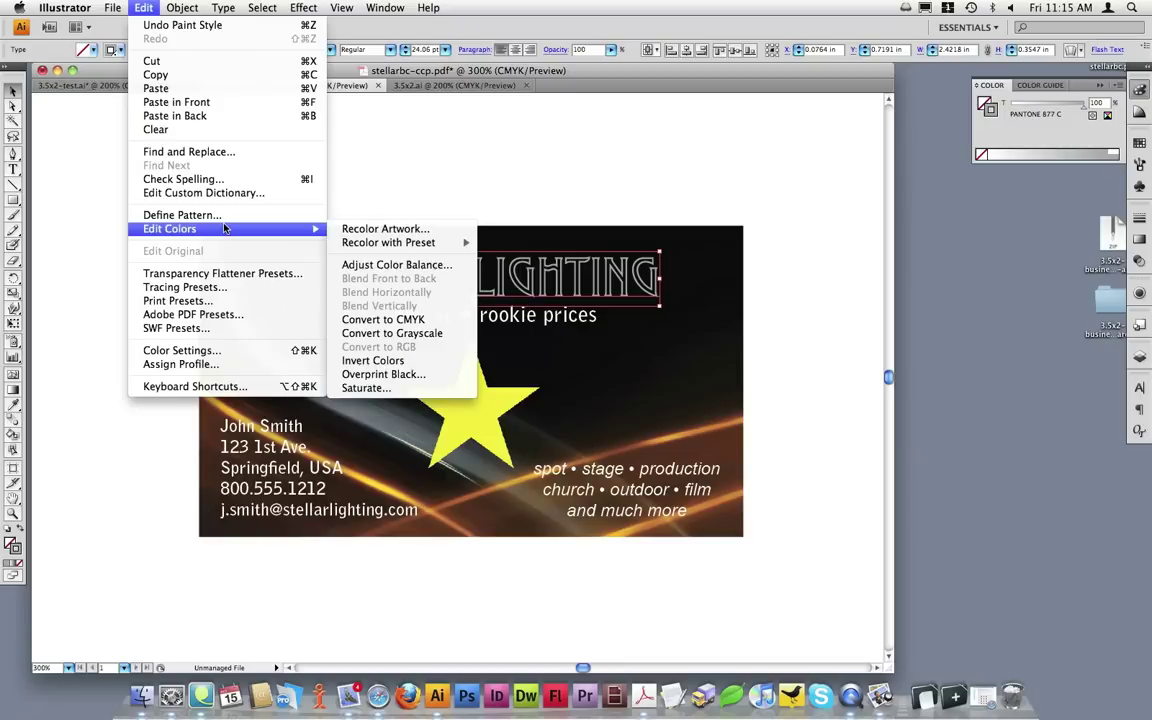
left_click(362, 319)
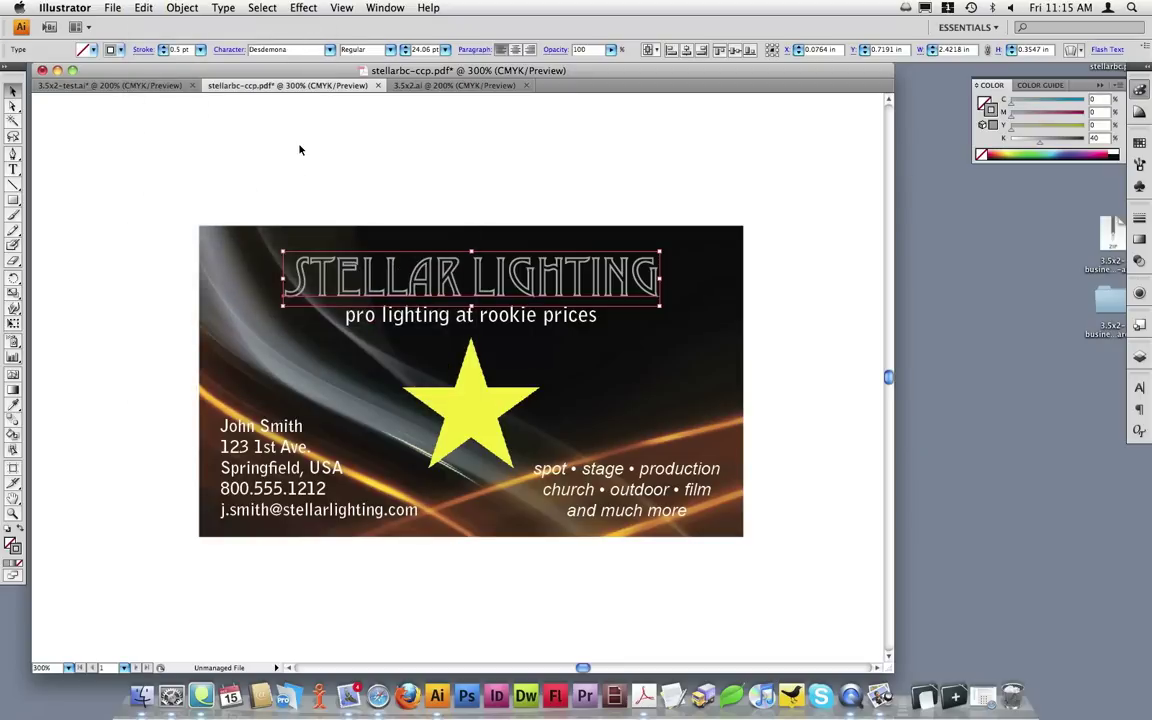
left_click(357, 147)
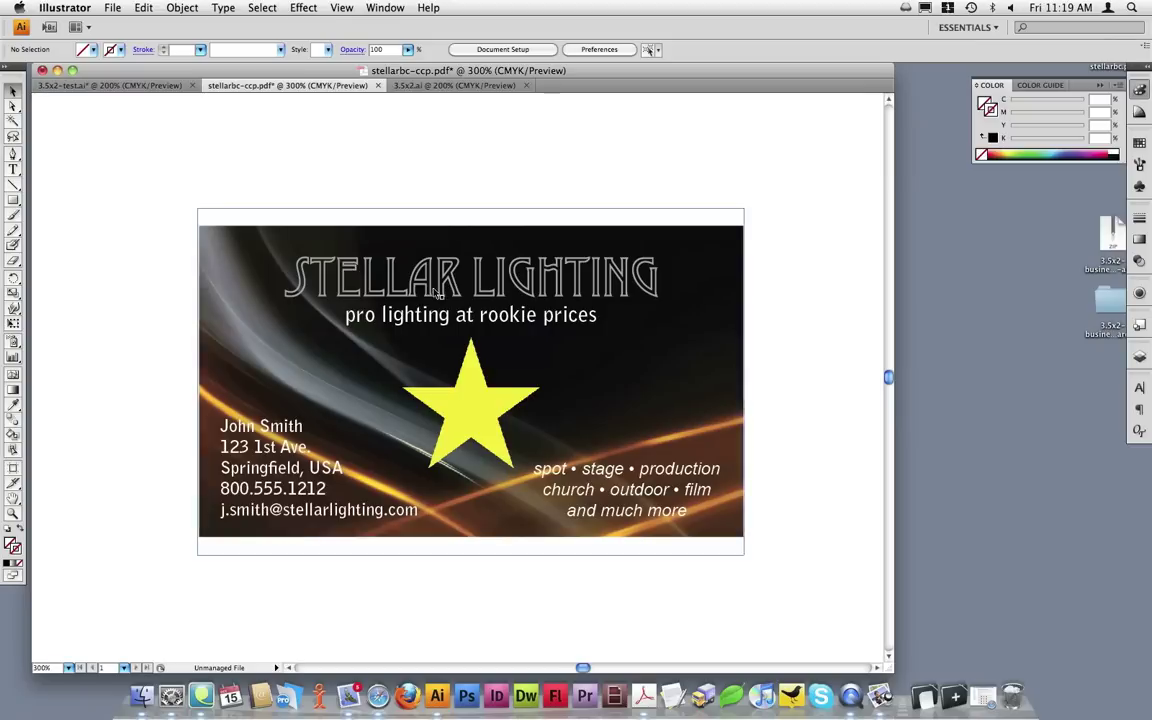
- Convert the yellow star artwork's colours to CMYK
left_click(465, 421)
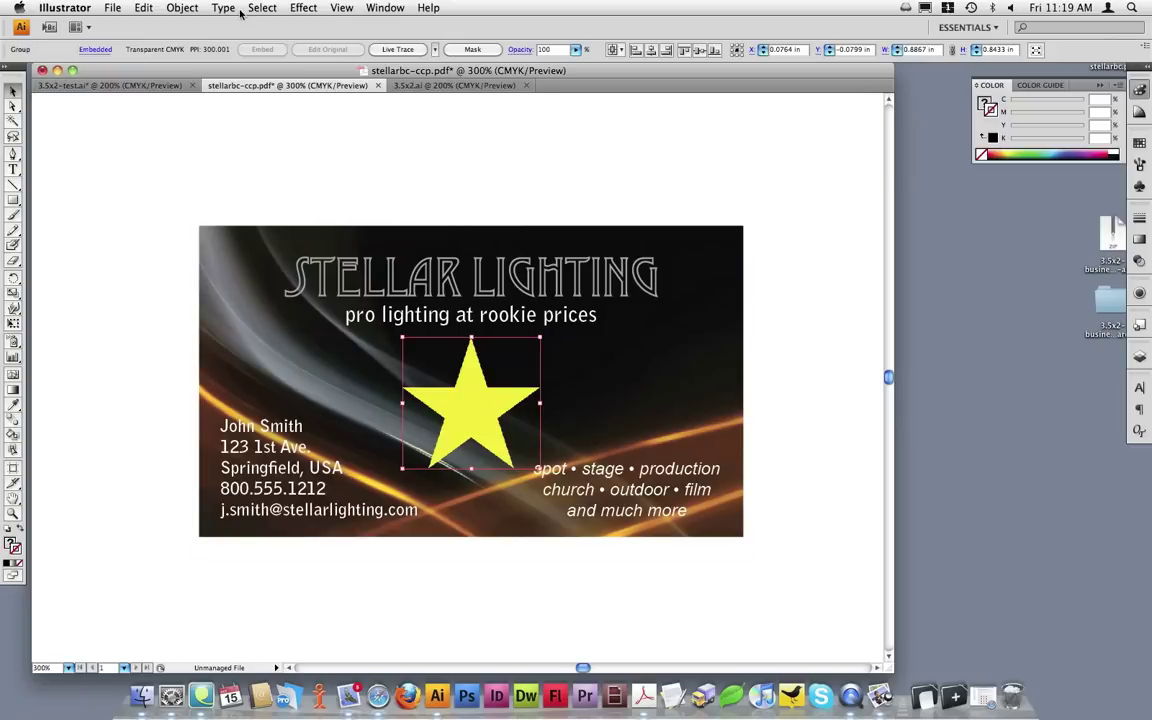
left_click(143, 8)
mouse_move(168, 228)
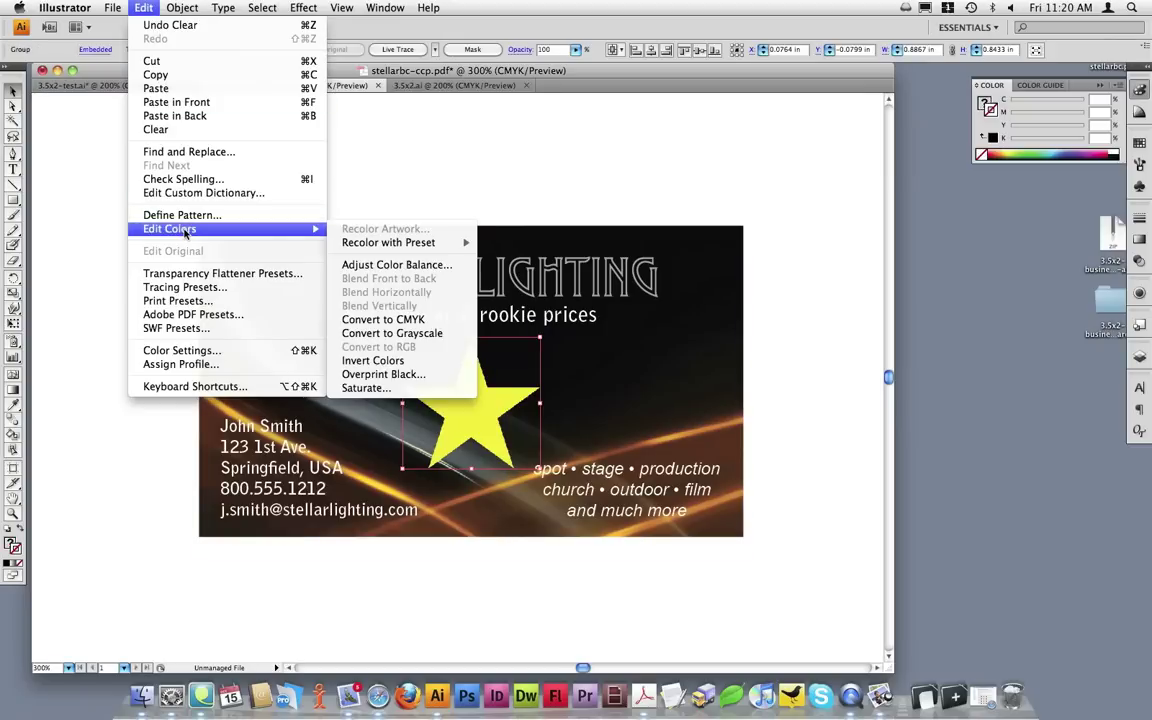
left_click(408, 319)
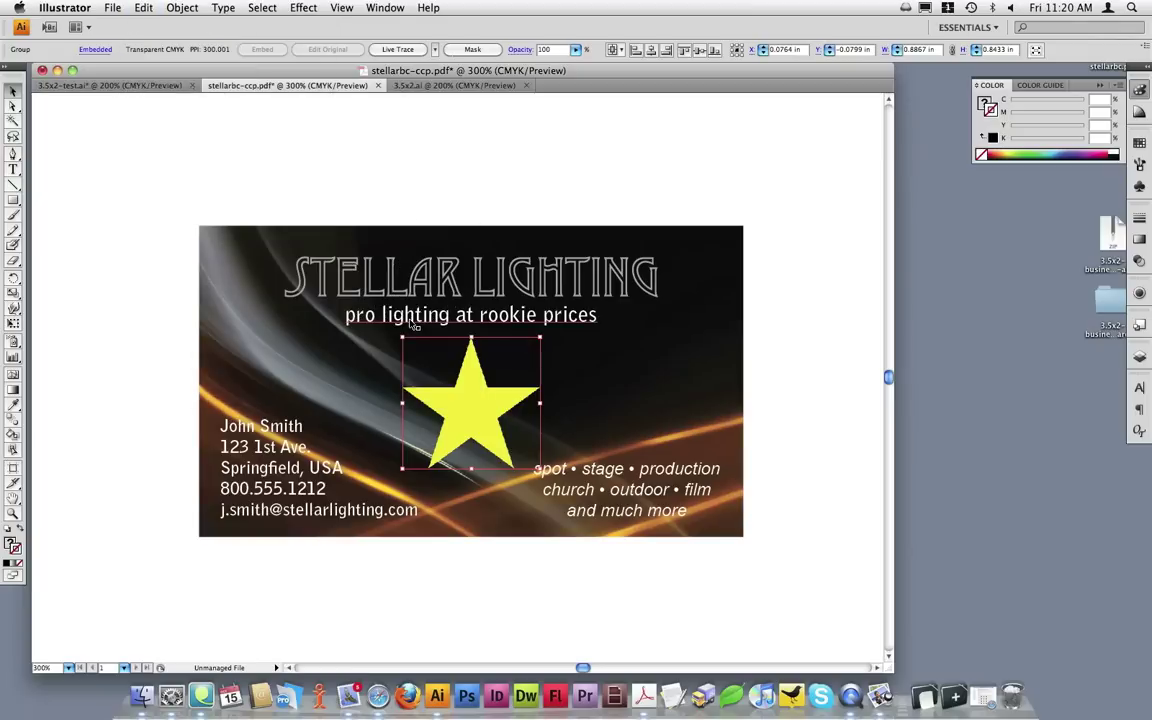
left_click(323, 163)
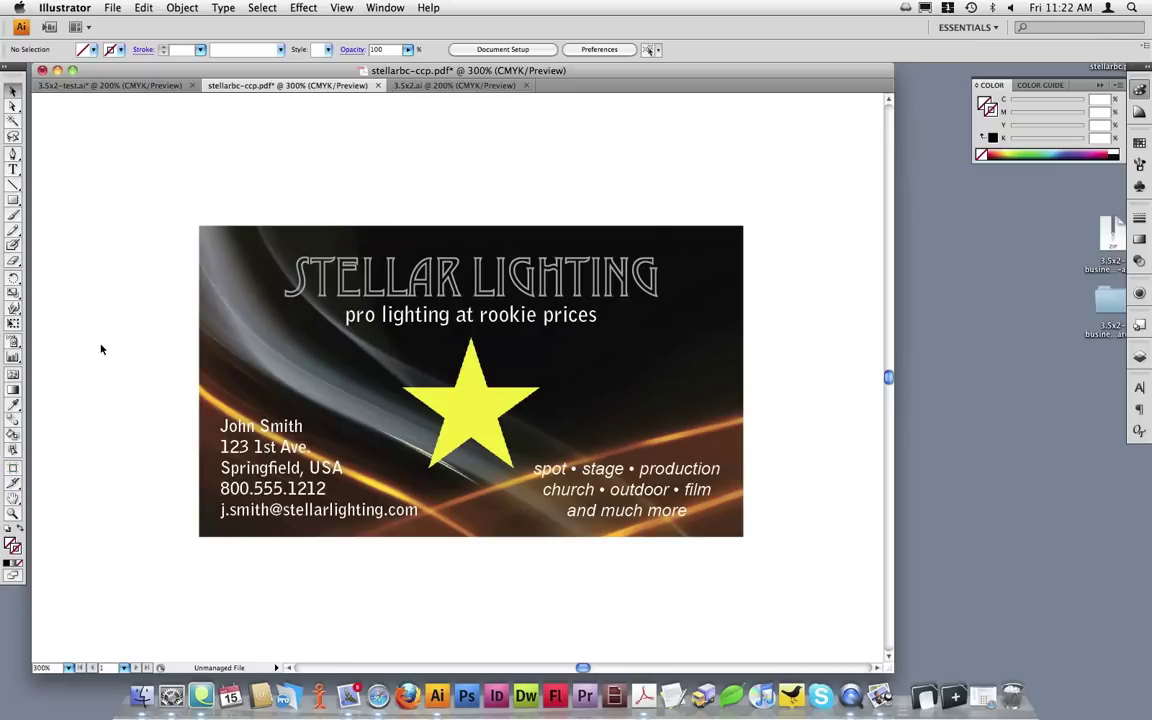
- Resize the artboard to 3.5 in wide by 2 in high, then return to the Selection tool
left_click(113, 7)
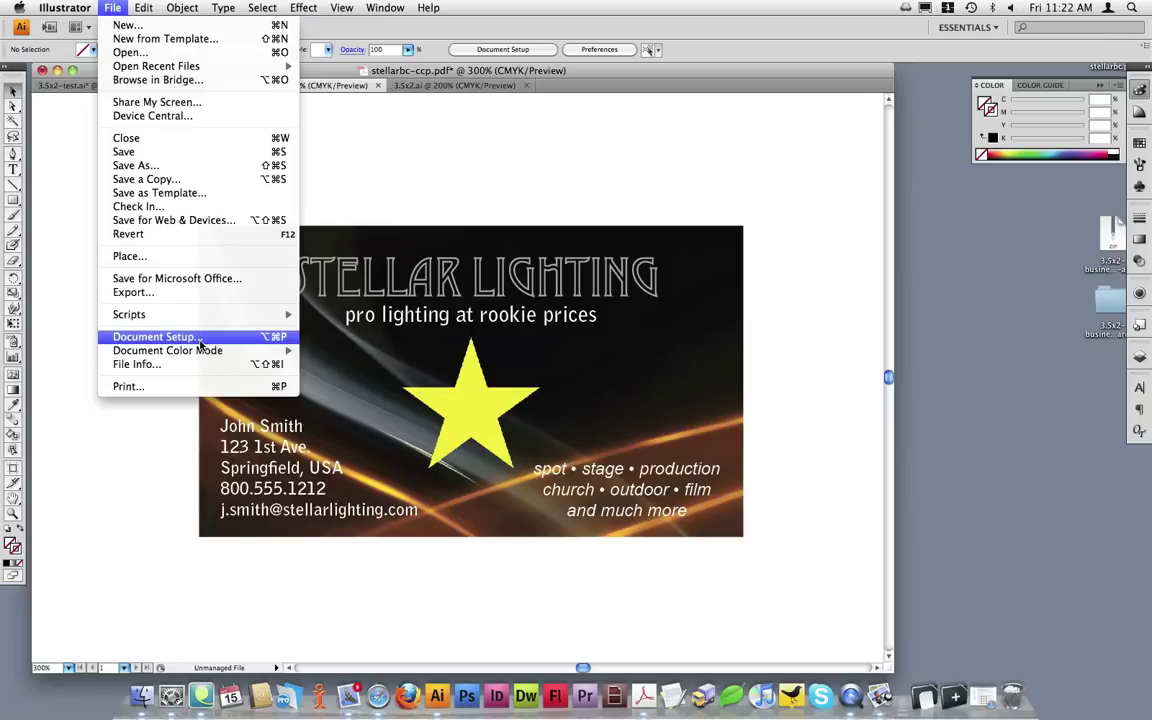
left_click(68, 427)
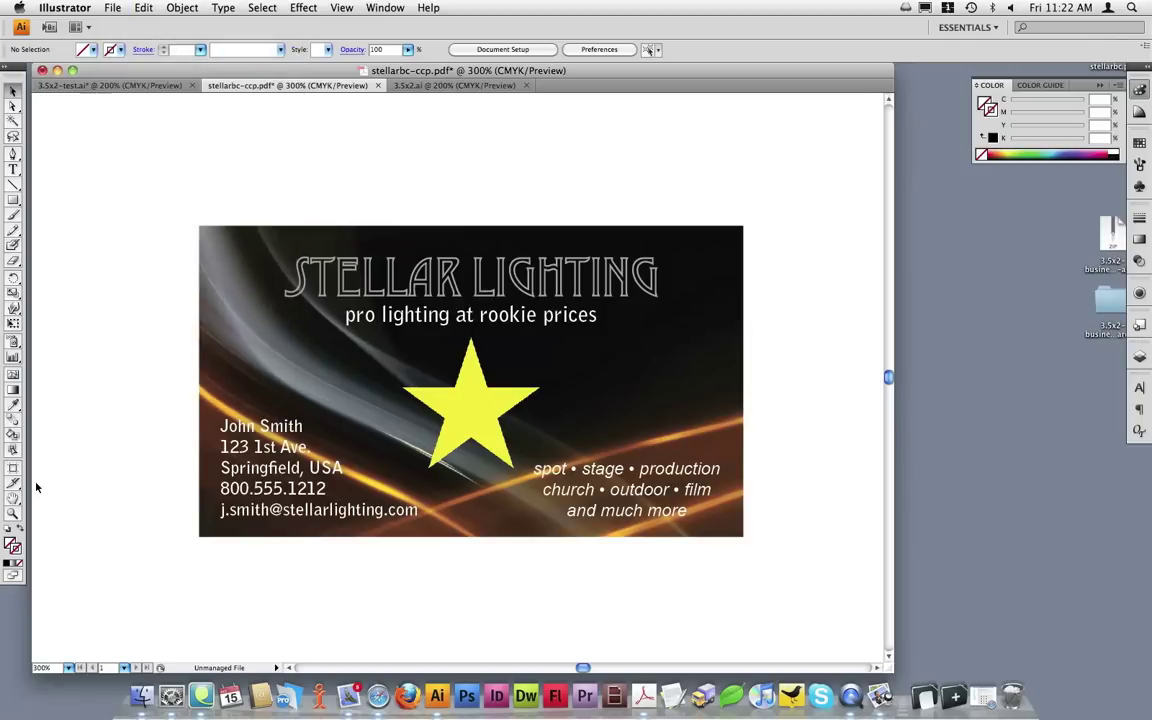
left_click(15, 470)
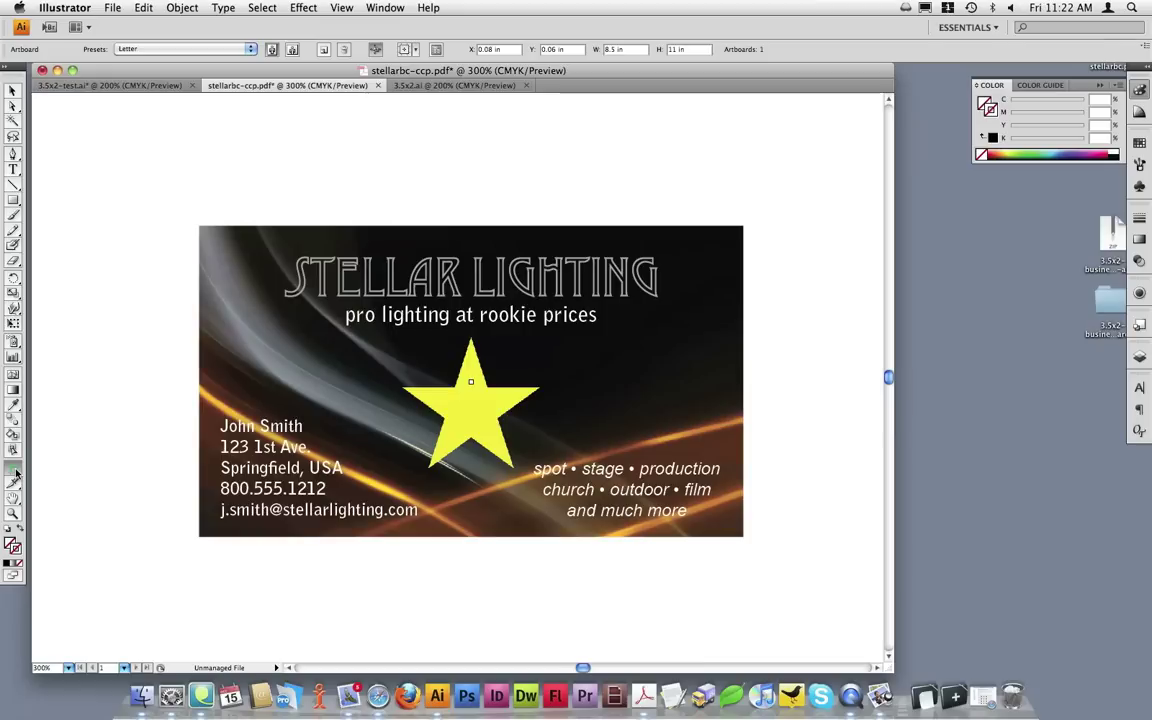
left_click(640, 50)
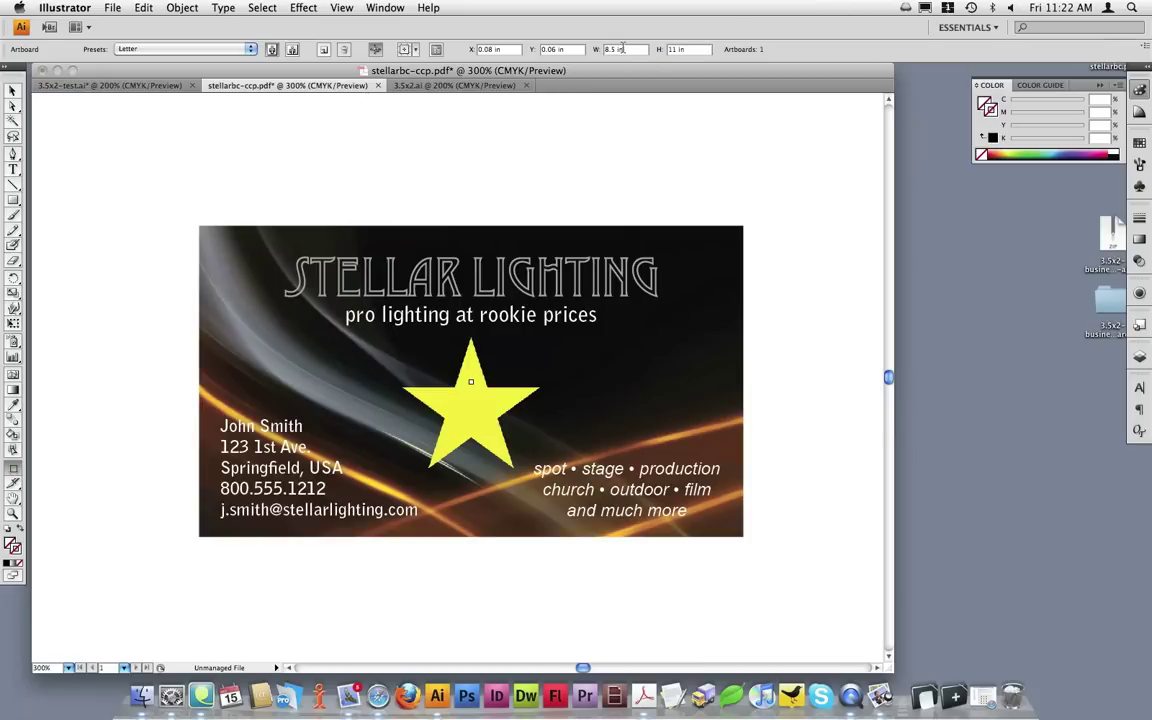
key("Tab")
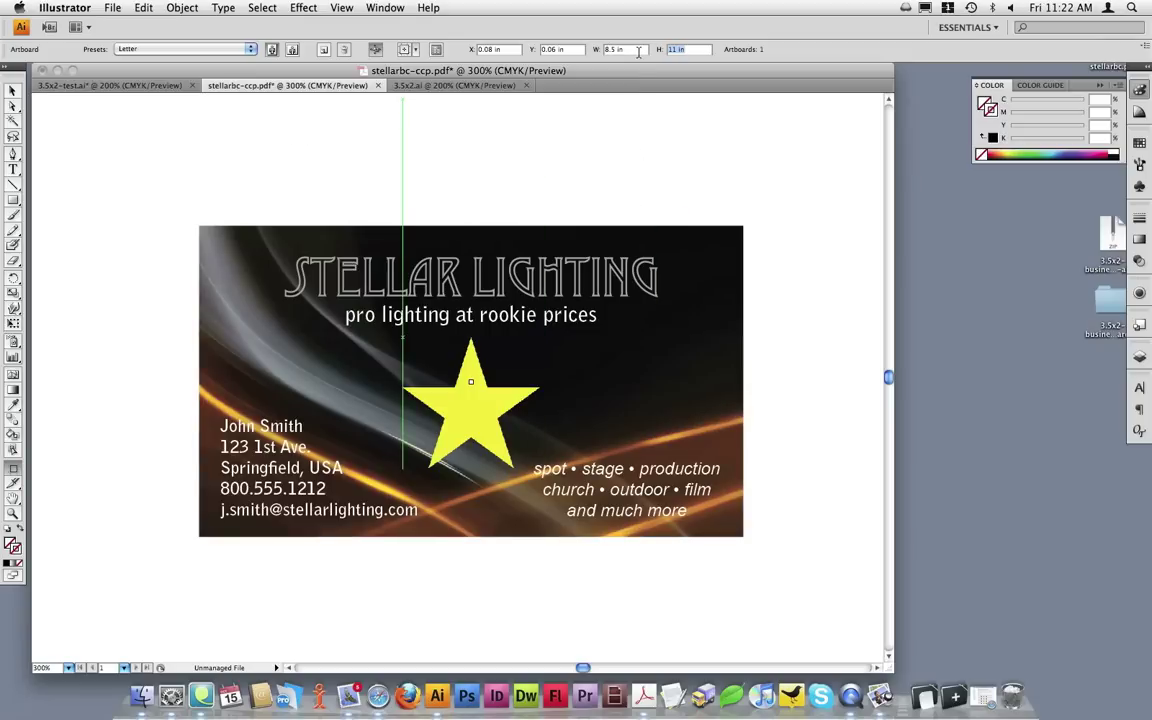
left_click(612, 48)
type("3.5")
key("Tab")
type("2")
key("Tab")
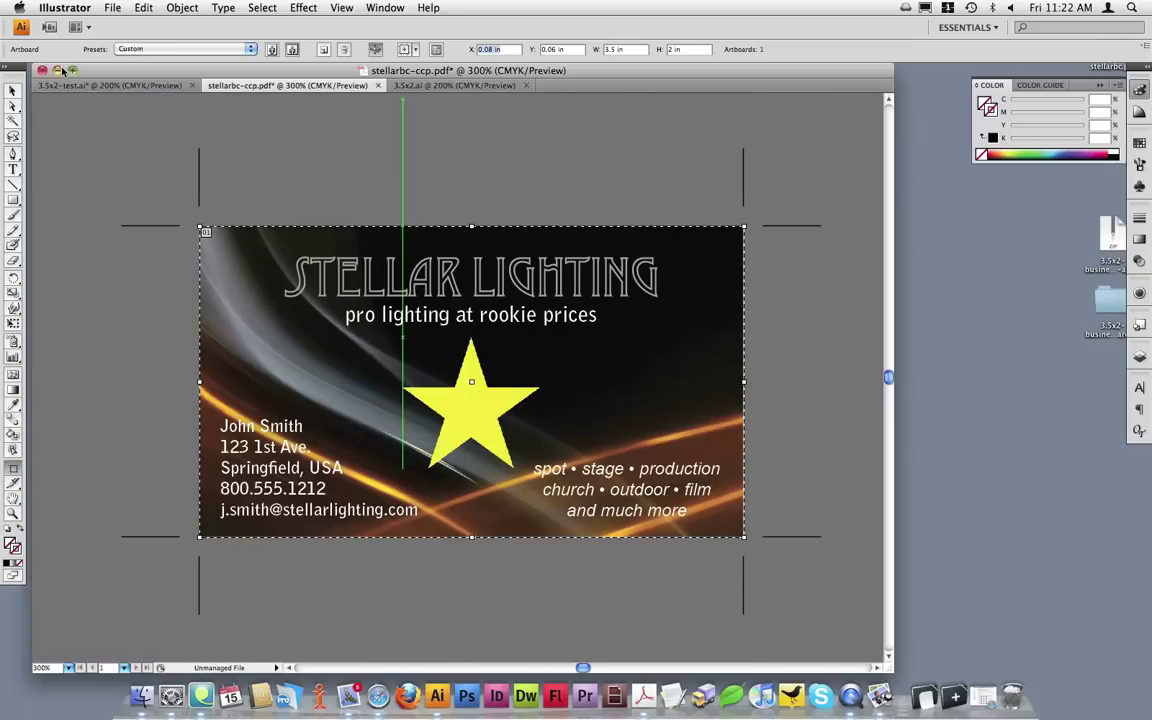
left_click(12, 91)
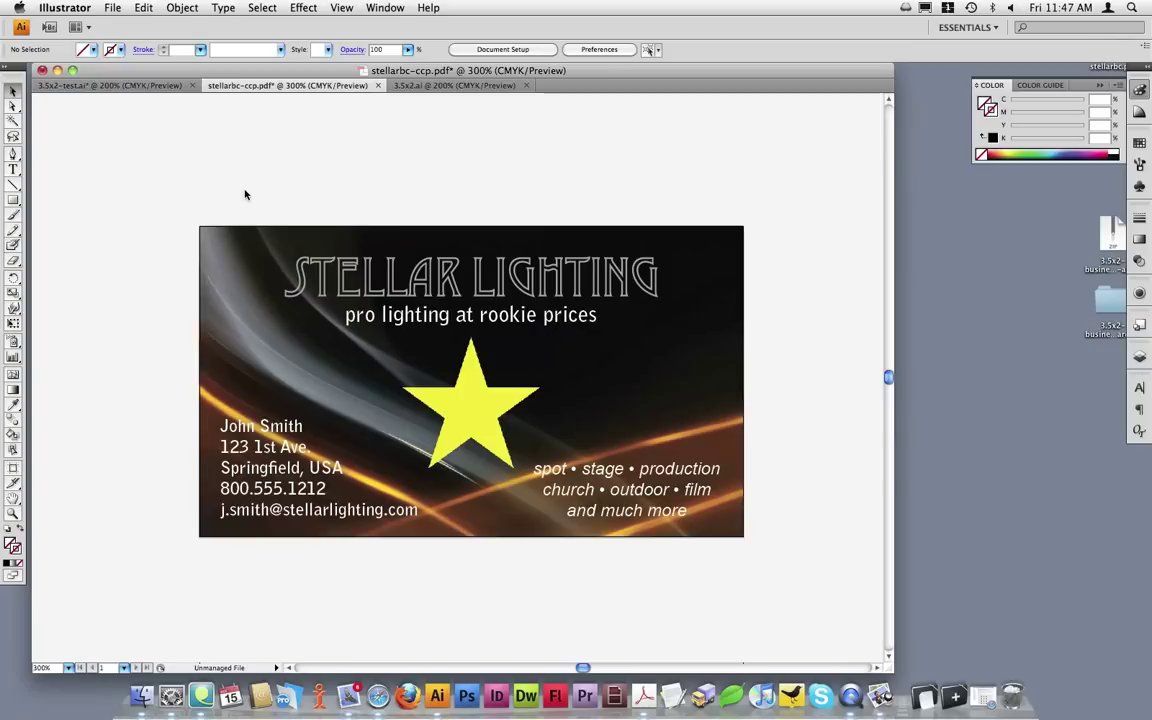
- Scale the whole card group to 3.75 in by 2.25 in so it extends into bleed
left_click(213, 247)
left_click(546, 50)
type("3.75")
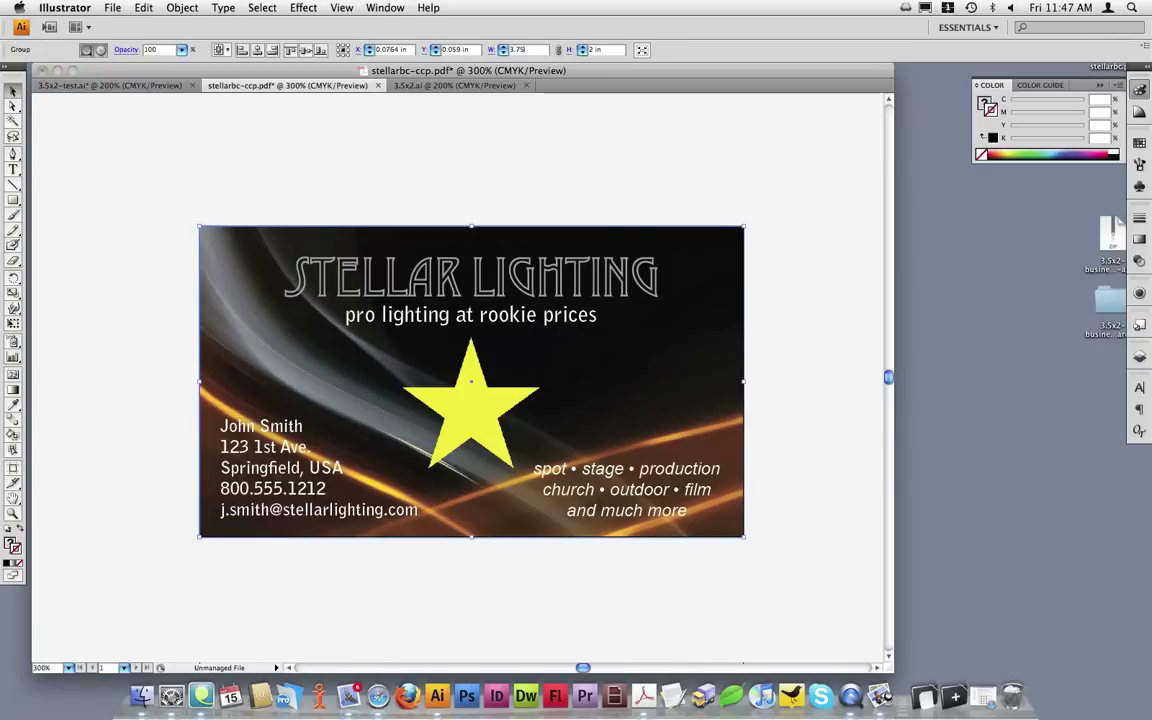
key("Tab")
type("2.25")
key("Return")
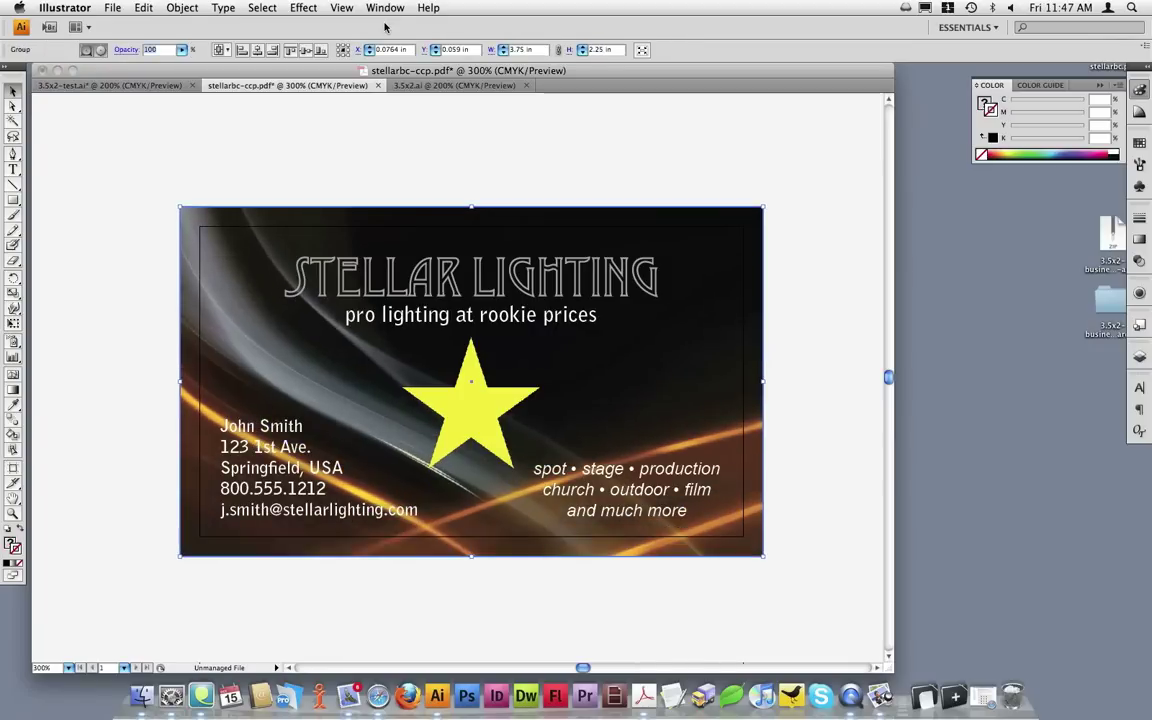
left_click(363, 116)
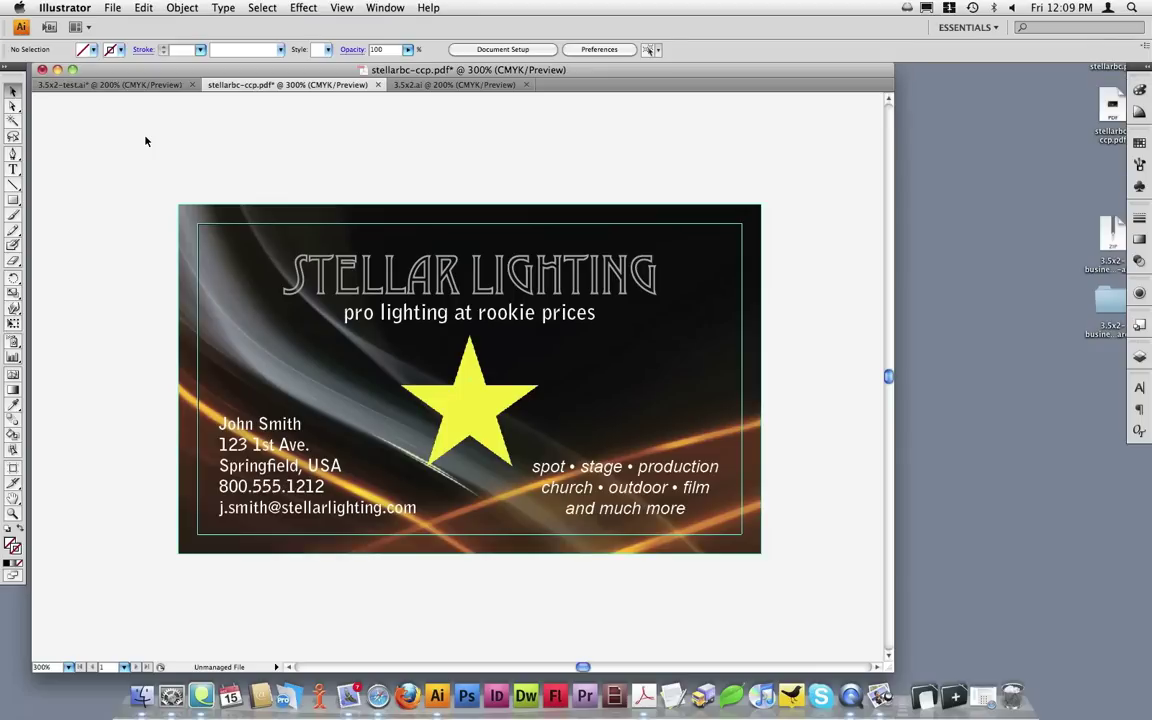
- Show the Layers panel, which lists Layer 2 and Layer 1
left_click(1140, 358)
- Add a top layer named 'template', hide the guides, and switch to the 3.5x2.ai template
left_click(1045, 366)
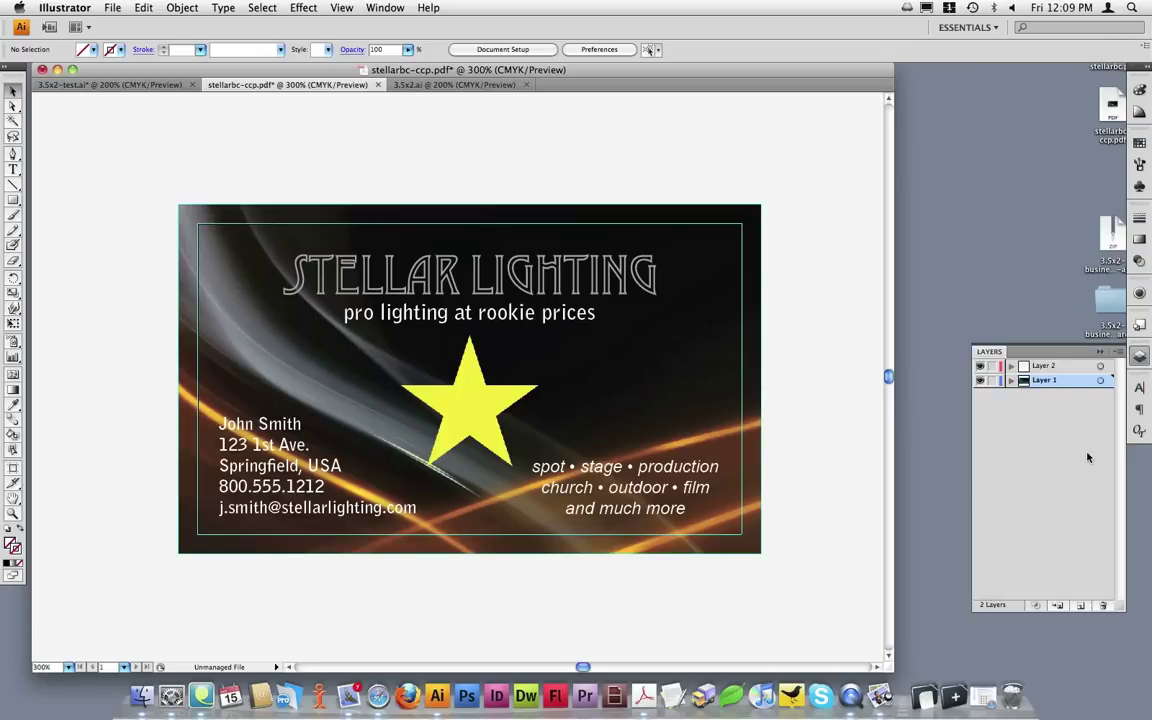
left_click(1078, 606)
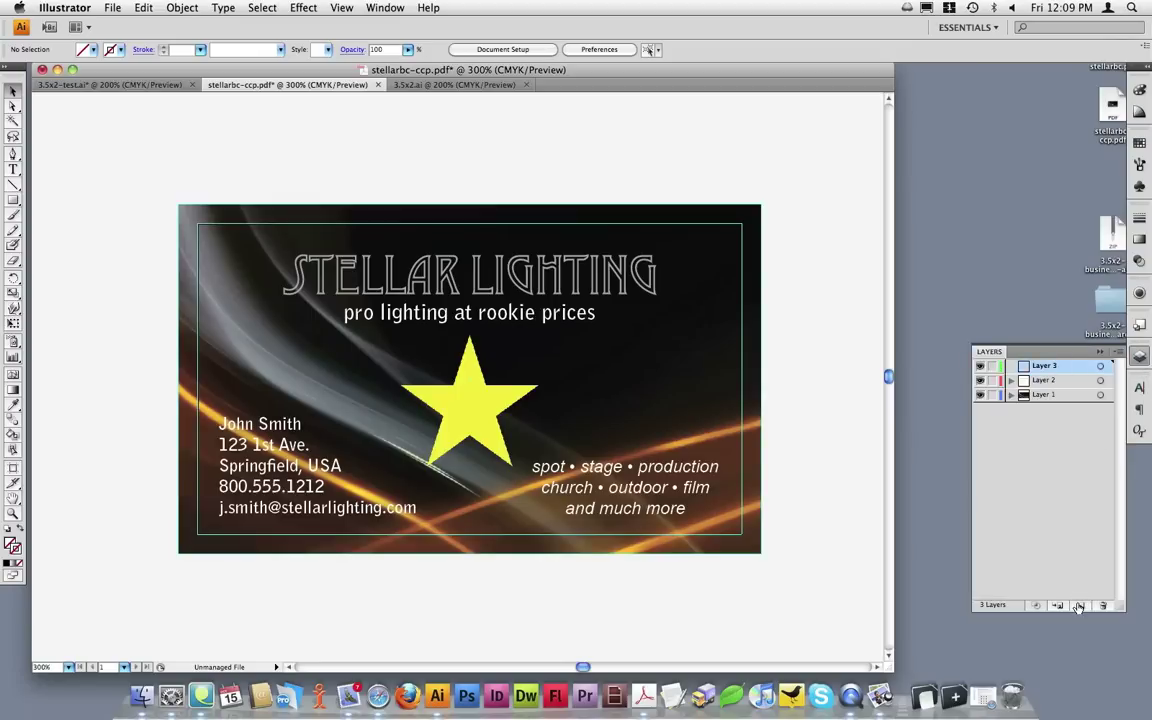
double_click(1045, 366)
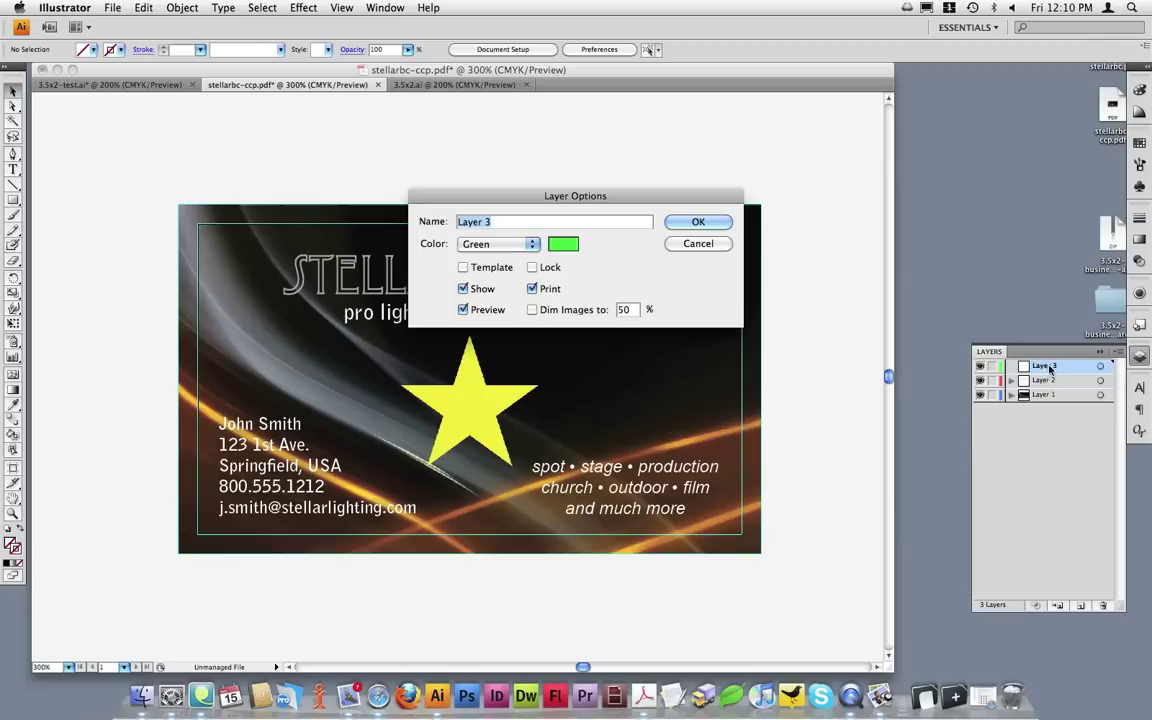
type("template")
key("Return")
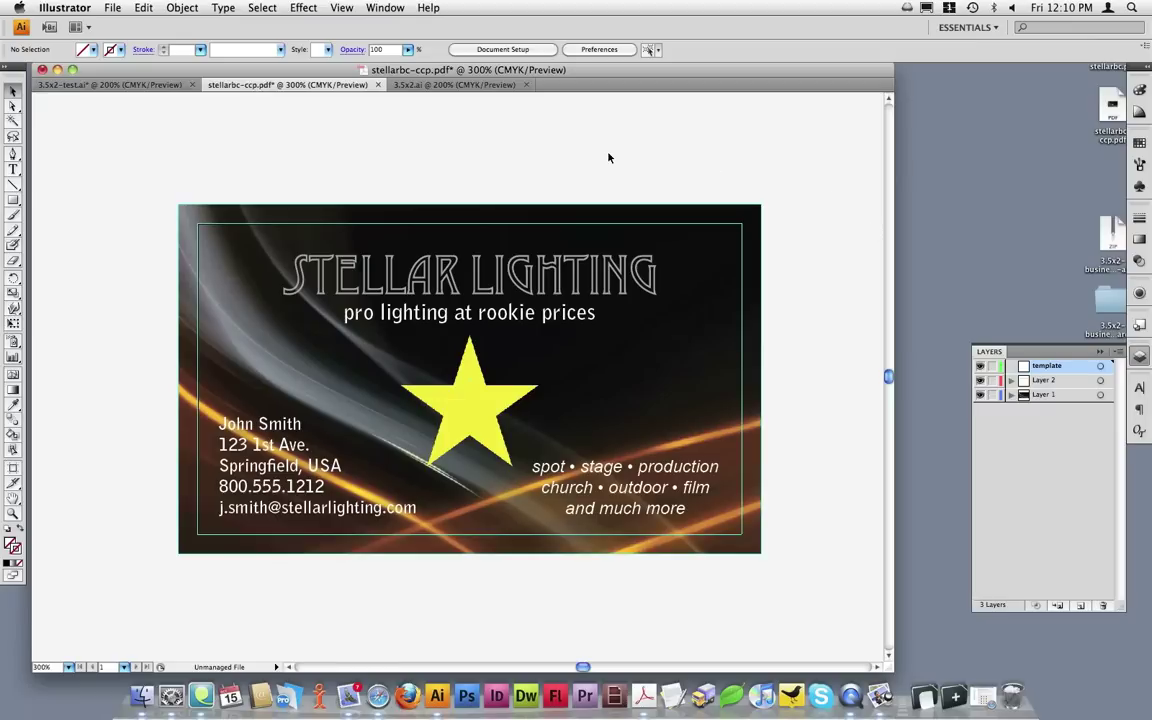
key("super+semicolon")
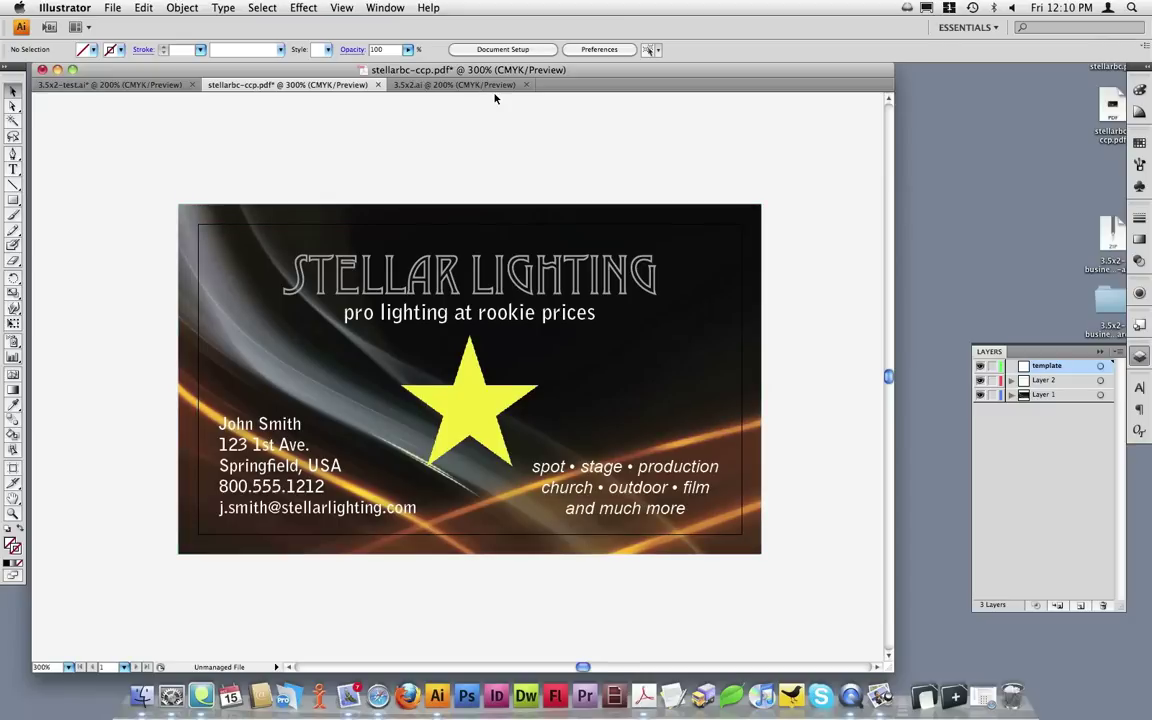
left_click(463, 85)
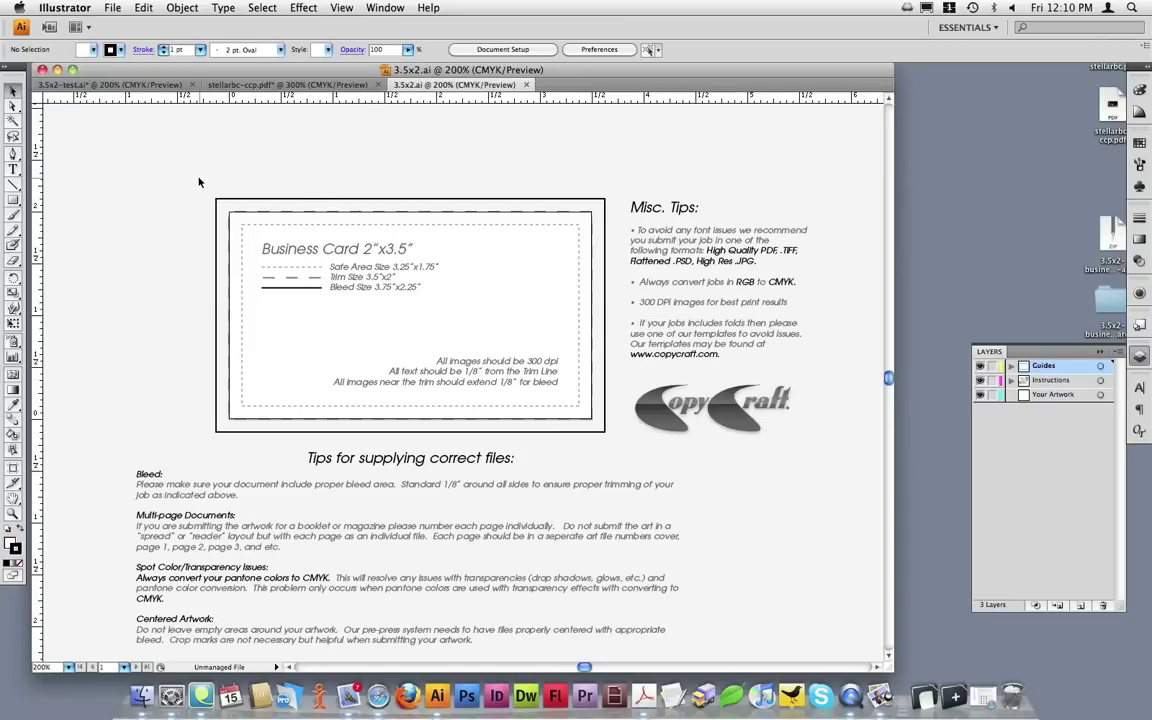
- Copy the template's safe-area, trim and bleed guides and return to the Stellar Lighting card
left_click_drag(199, 183, 253, 239)
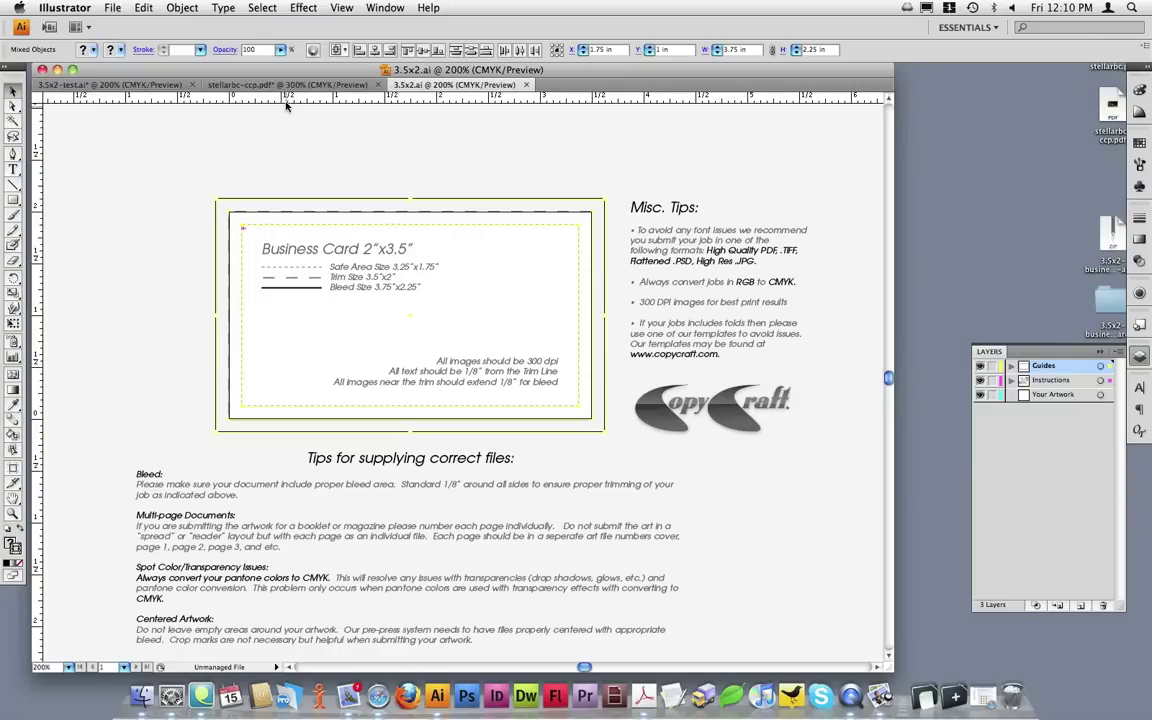
left_click(143, 7)
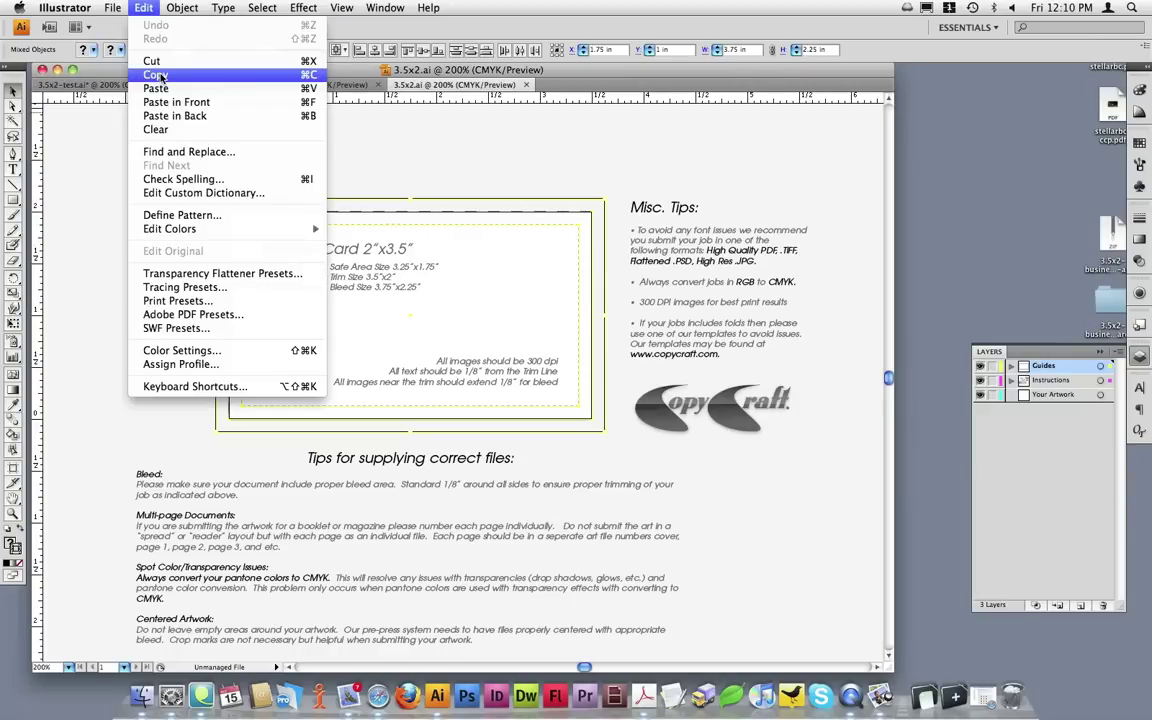
left_click(156, 75)
left_click(268, 84)
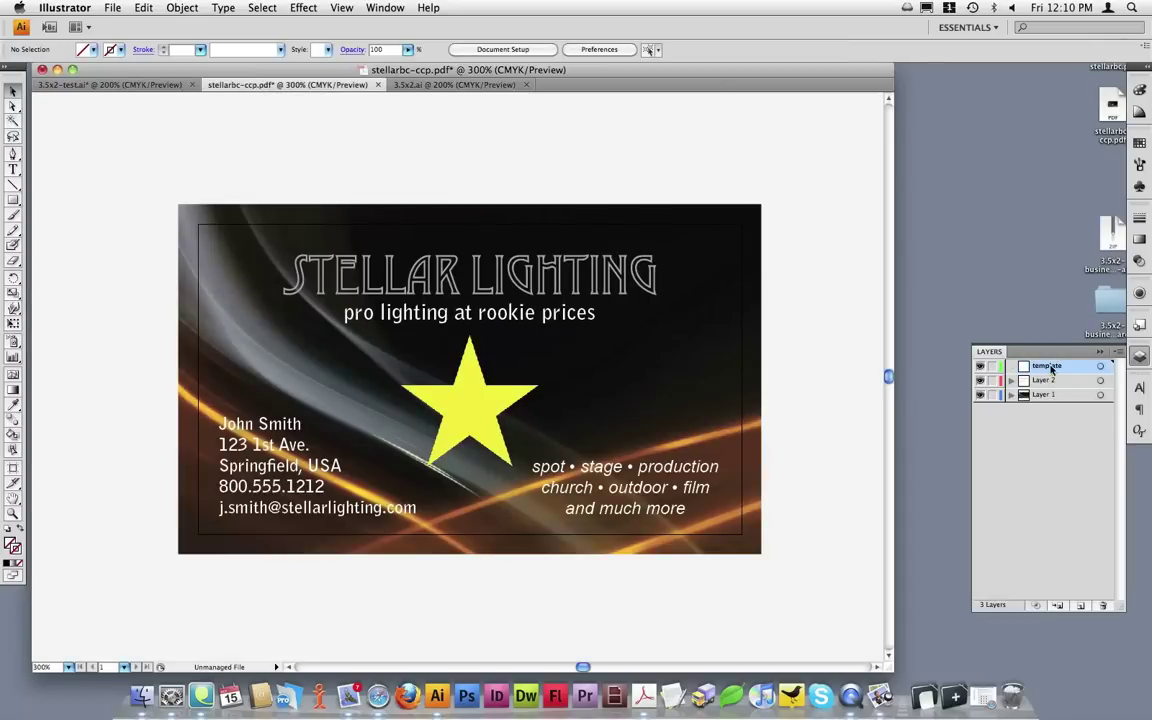
- Paste the guides in front on the template layer, centred horizontally and vertically on the card
left_click(1078, 370)
left_click(140, 8)
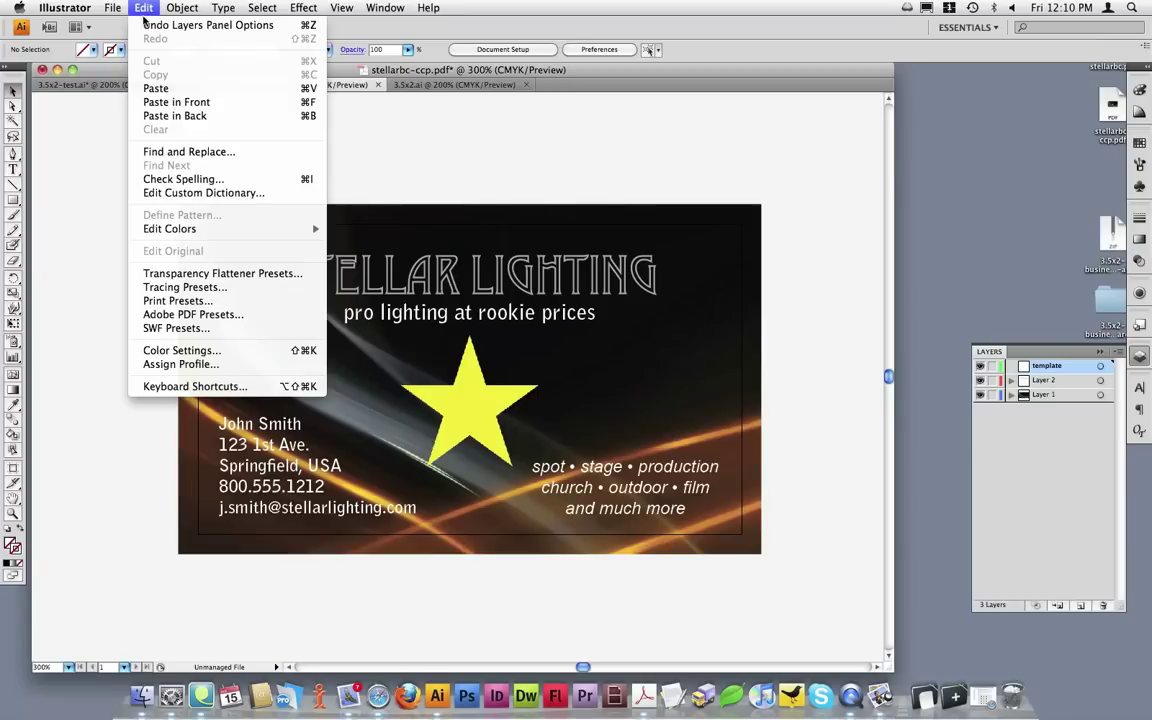
left_click(177, 89)
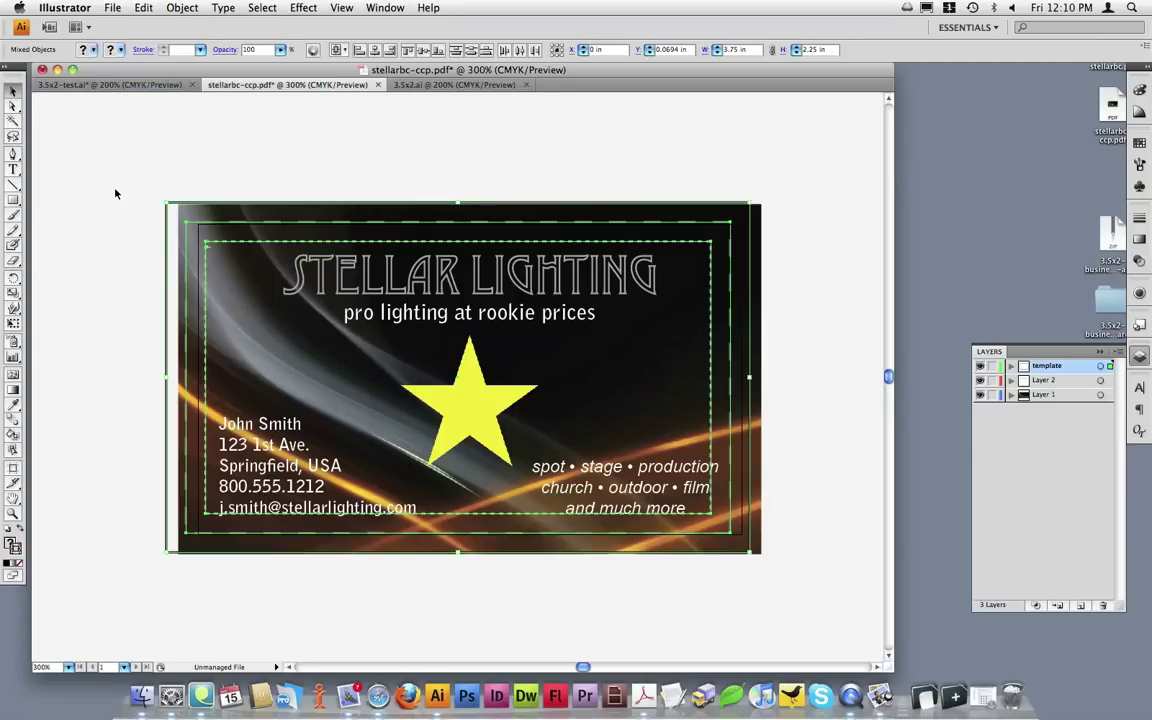
left_click(374, 49)
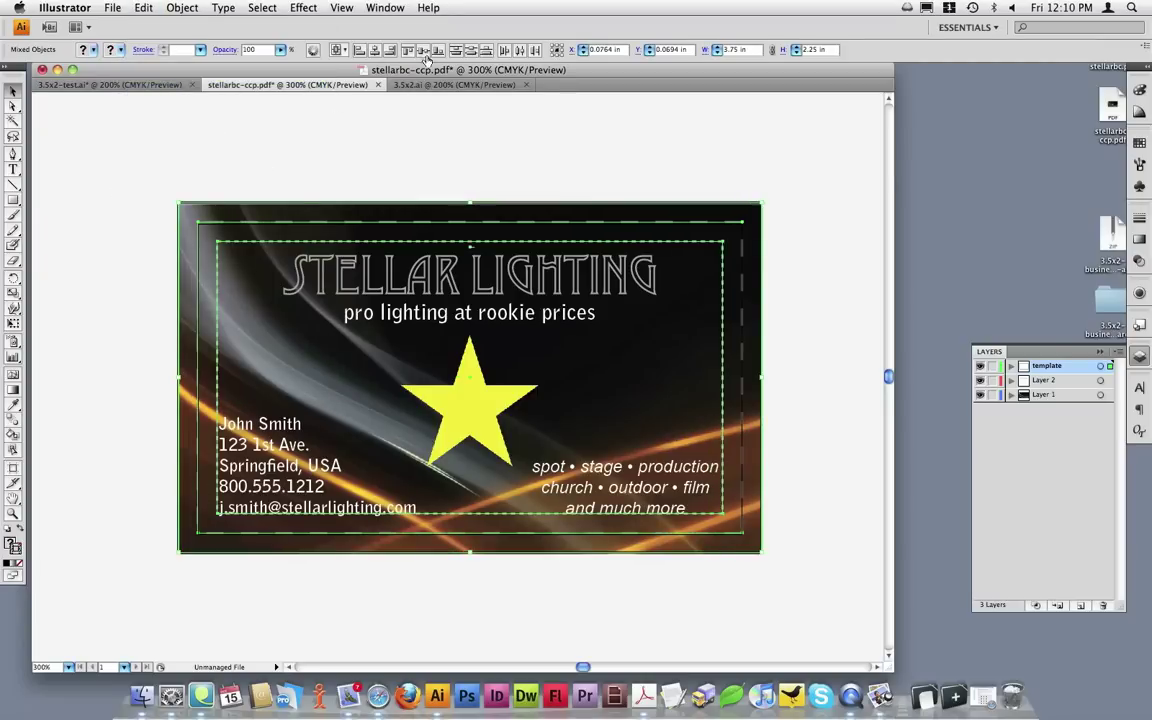
left_click(384, 49)
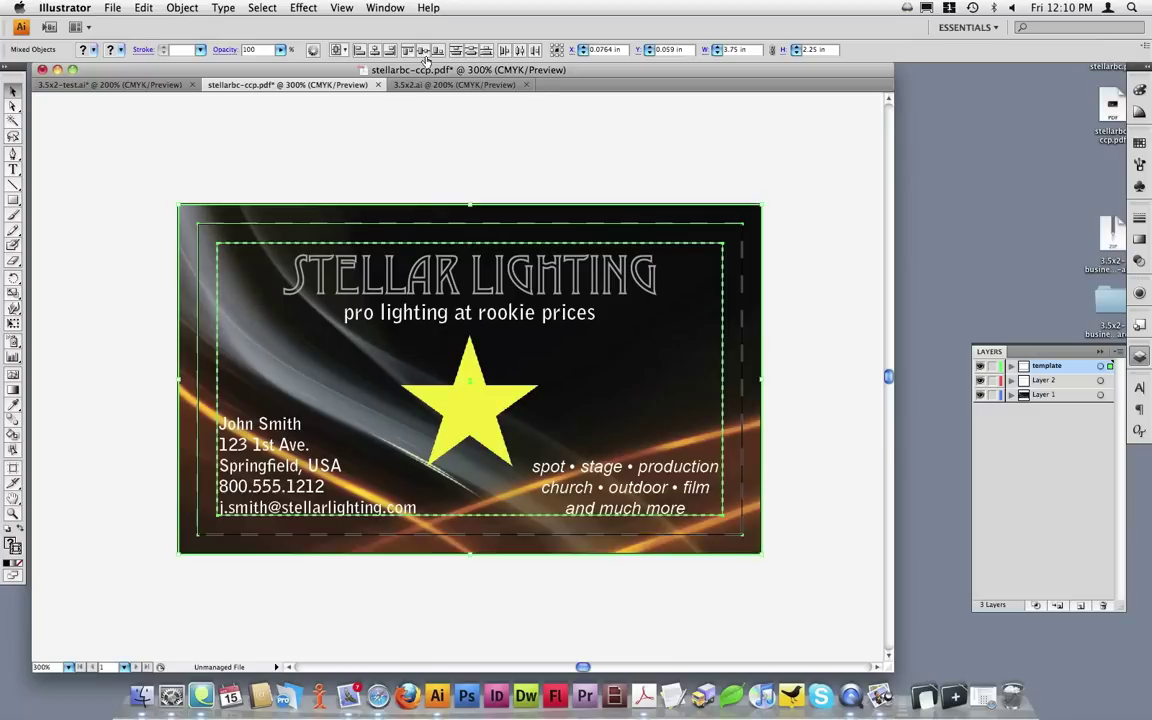
left_click(408, 155)
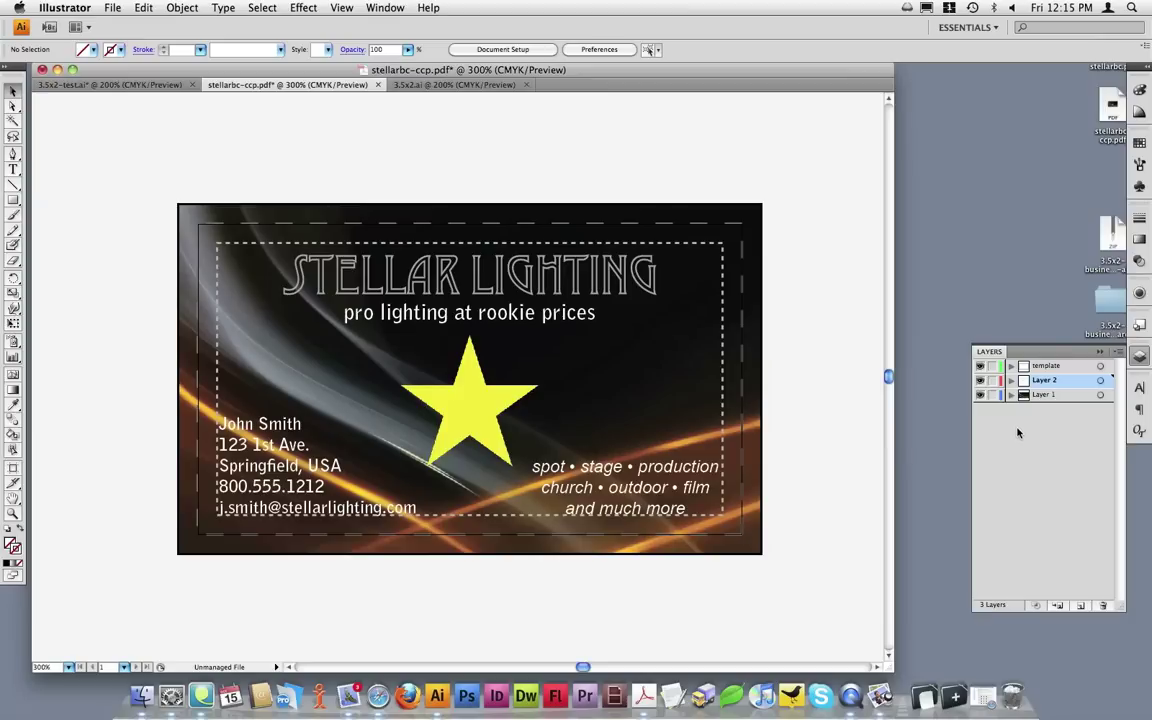
- Hide and delete the template layer, leaving only Layer 2 and Layer 1
left_click(1045, 366)
left_click(979, 367)
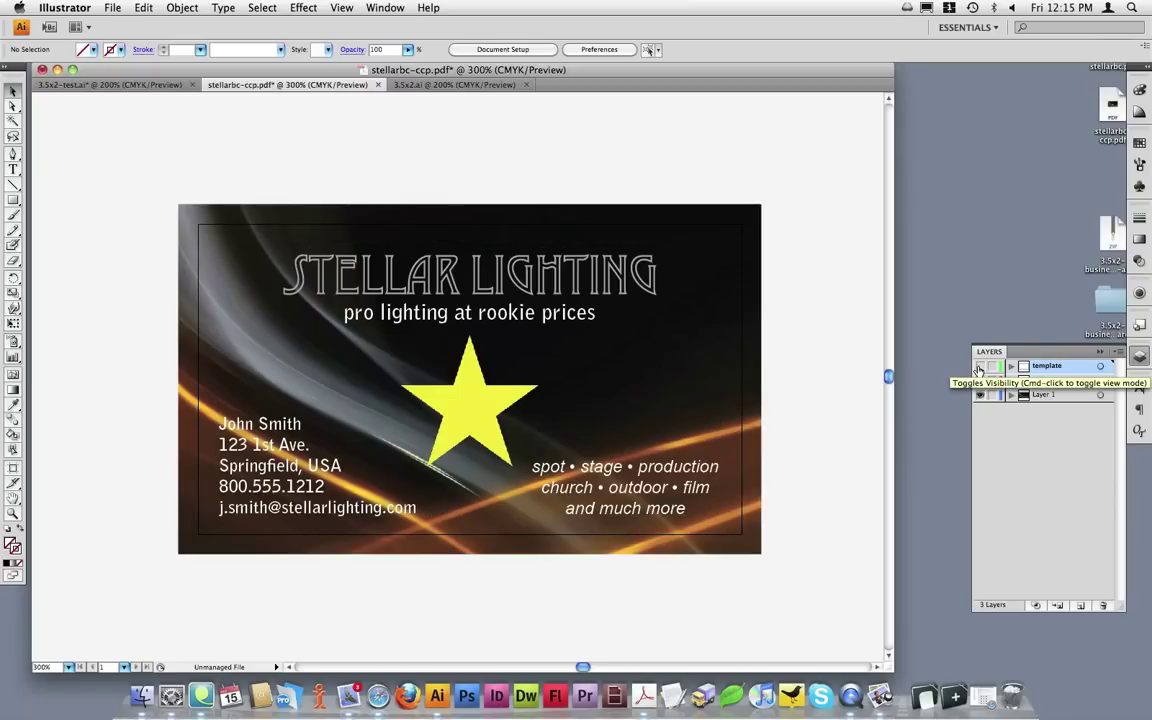
left_click(1104, 607)
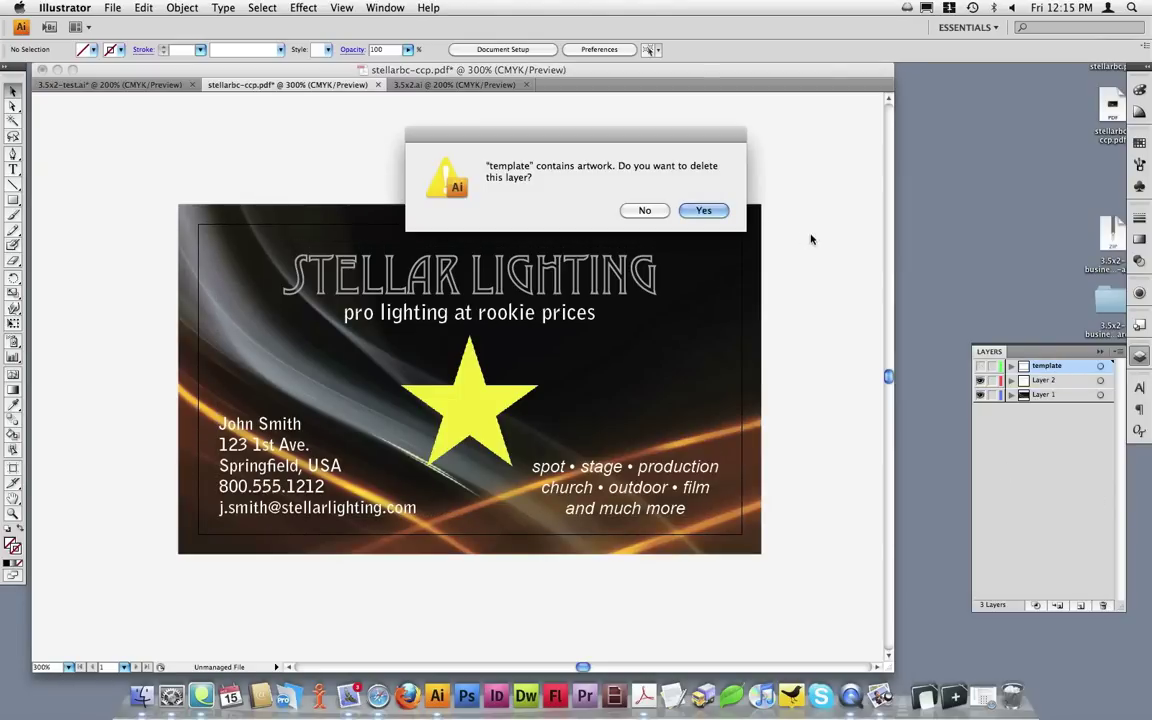
left_click(700, 211)
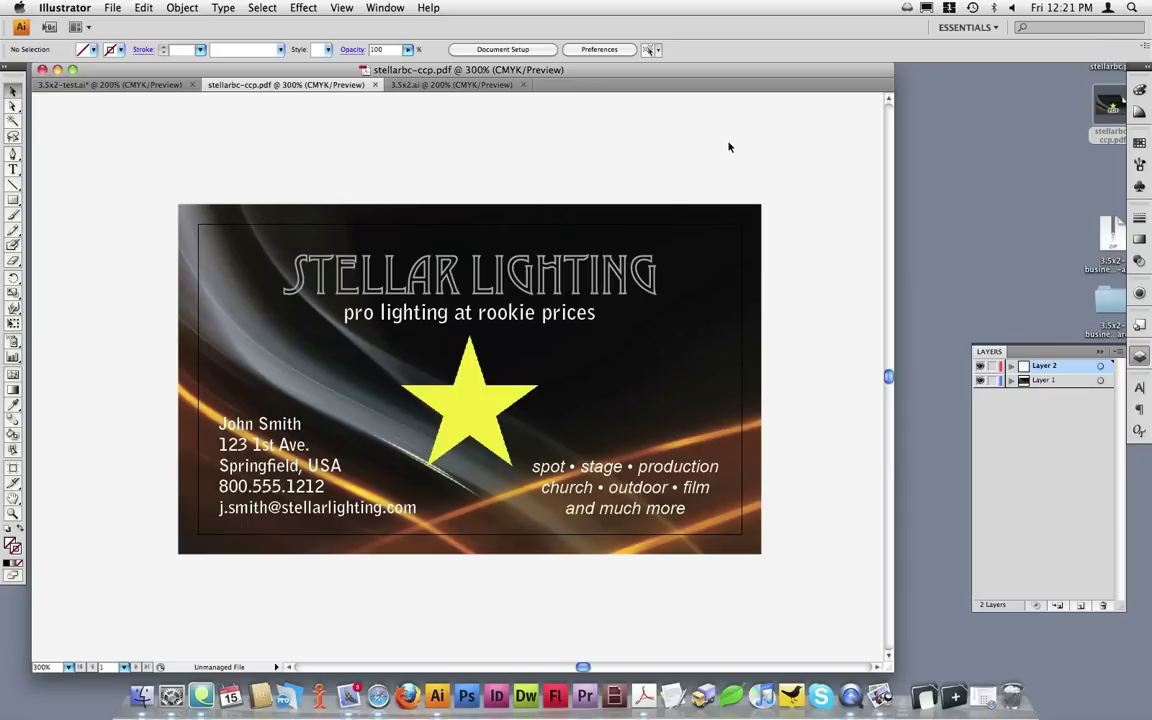
- Save a copy named stellarbc-ccp-final.pdf in Adobe PDF (pdf) format
left_click(113, 7)
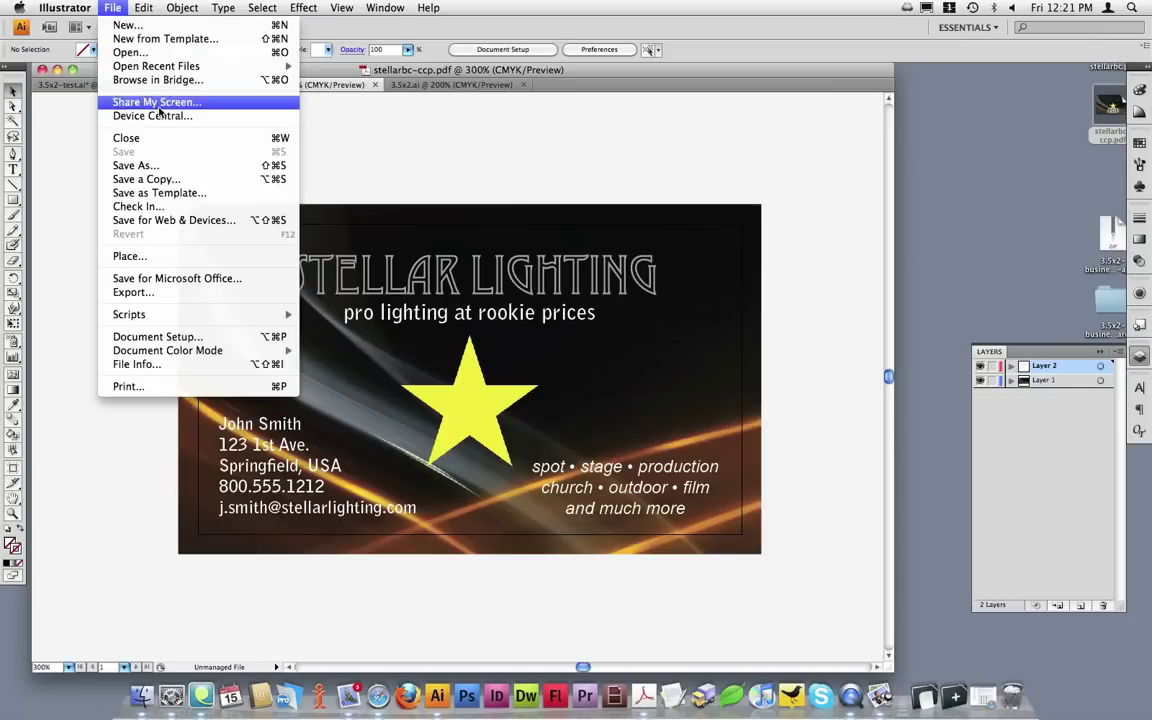
left_click(175, 167)
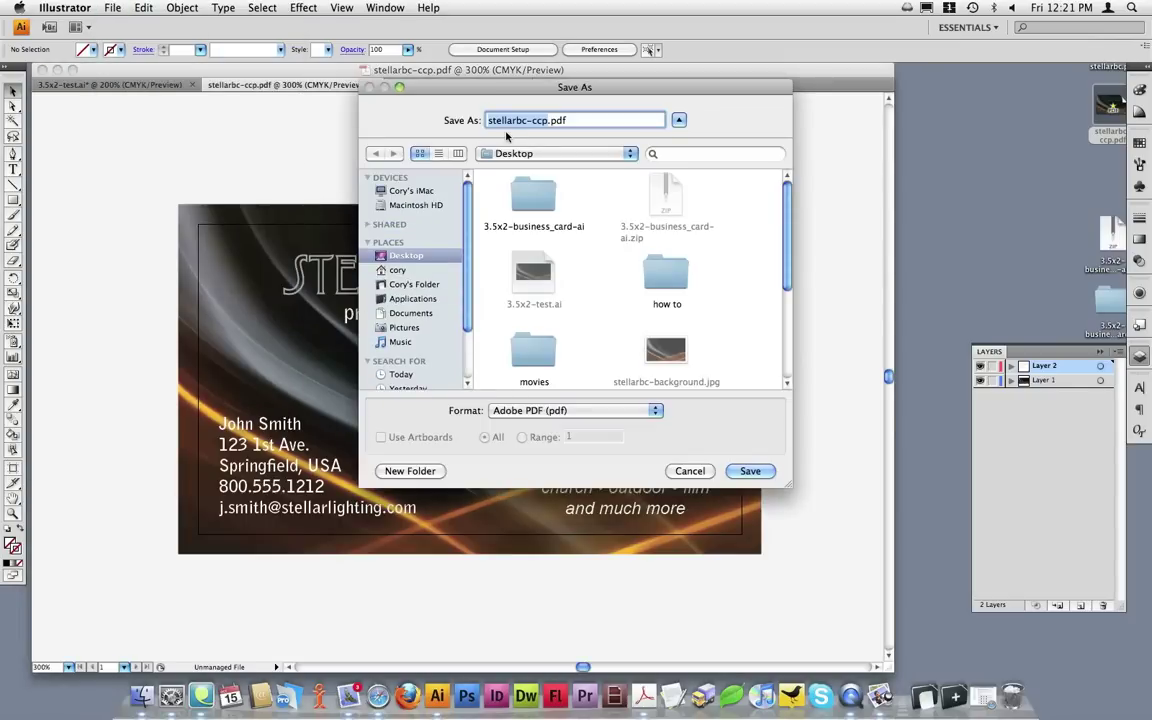
left_click(547, 120)
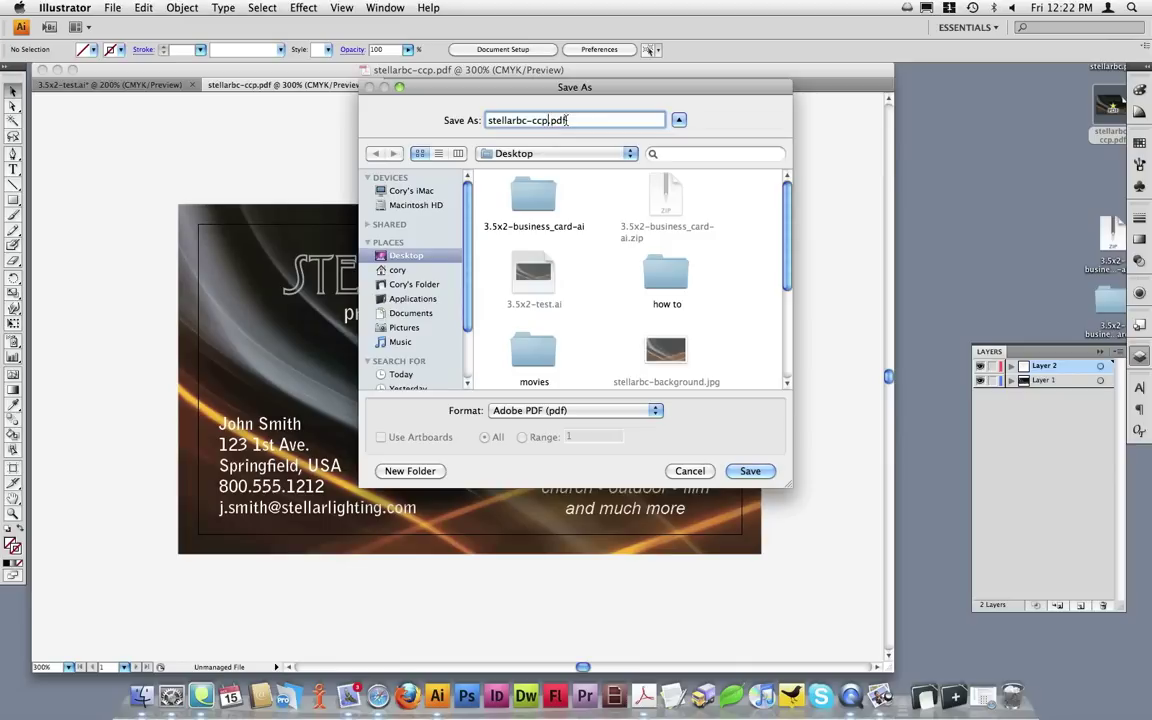
type("-final")
left_click(514, 412)
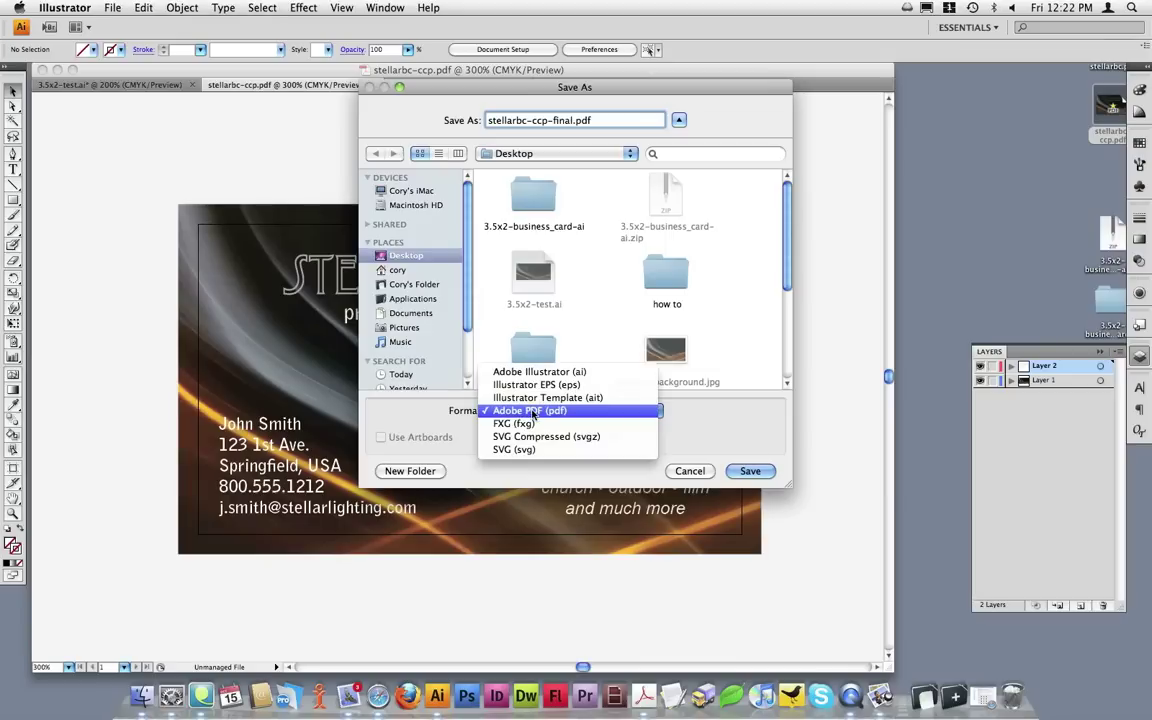
left_click(553, 412)
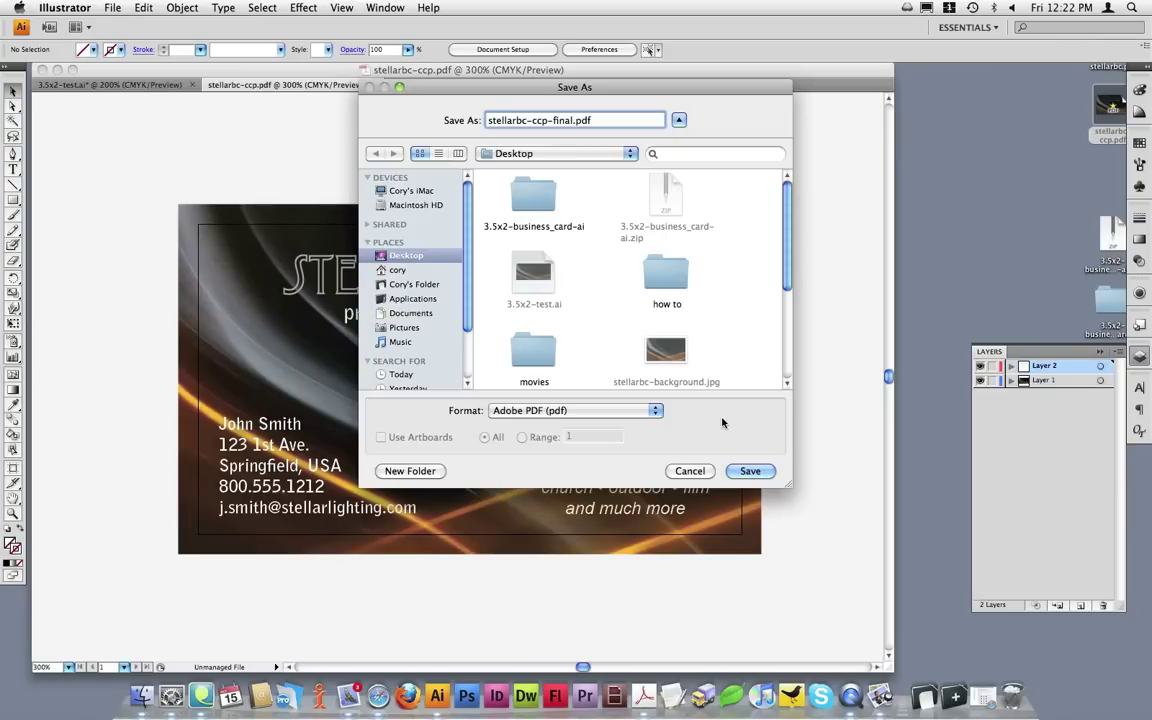
left_click(750, 471)
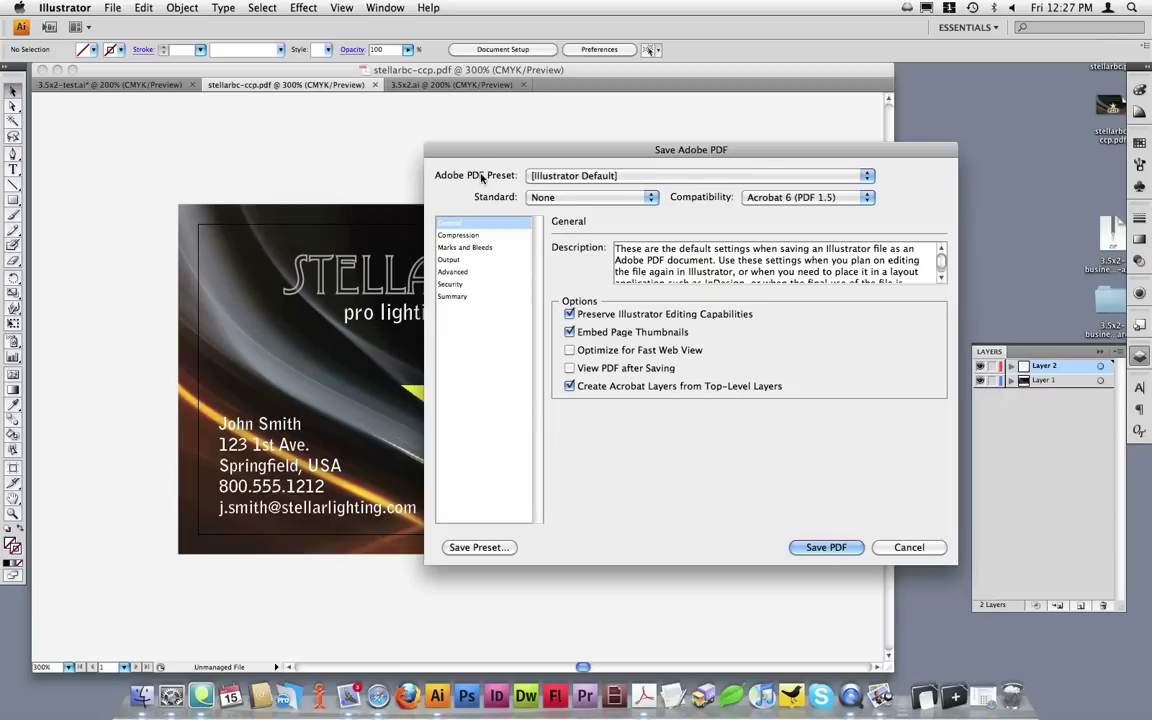
- Save the PDF with the ccp preset's trim marks and 0.125 in bleeds, then minimize Illustrator
left_click(711, 178)
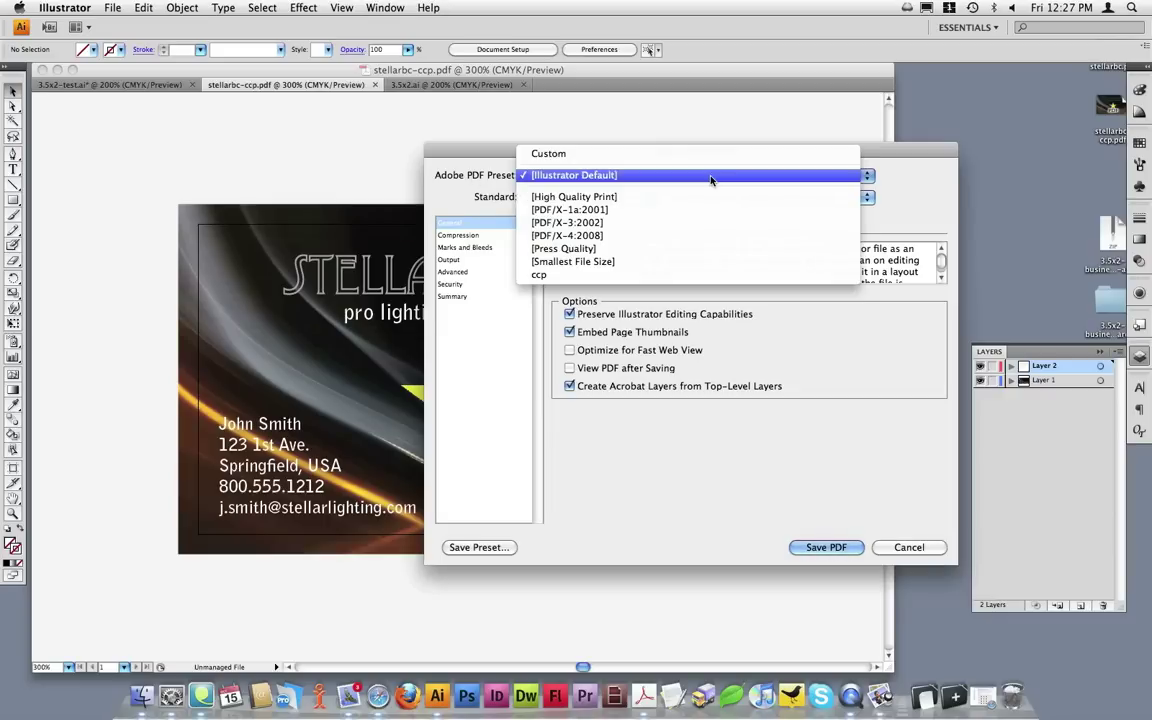
left_click(622, 276)
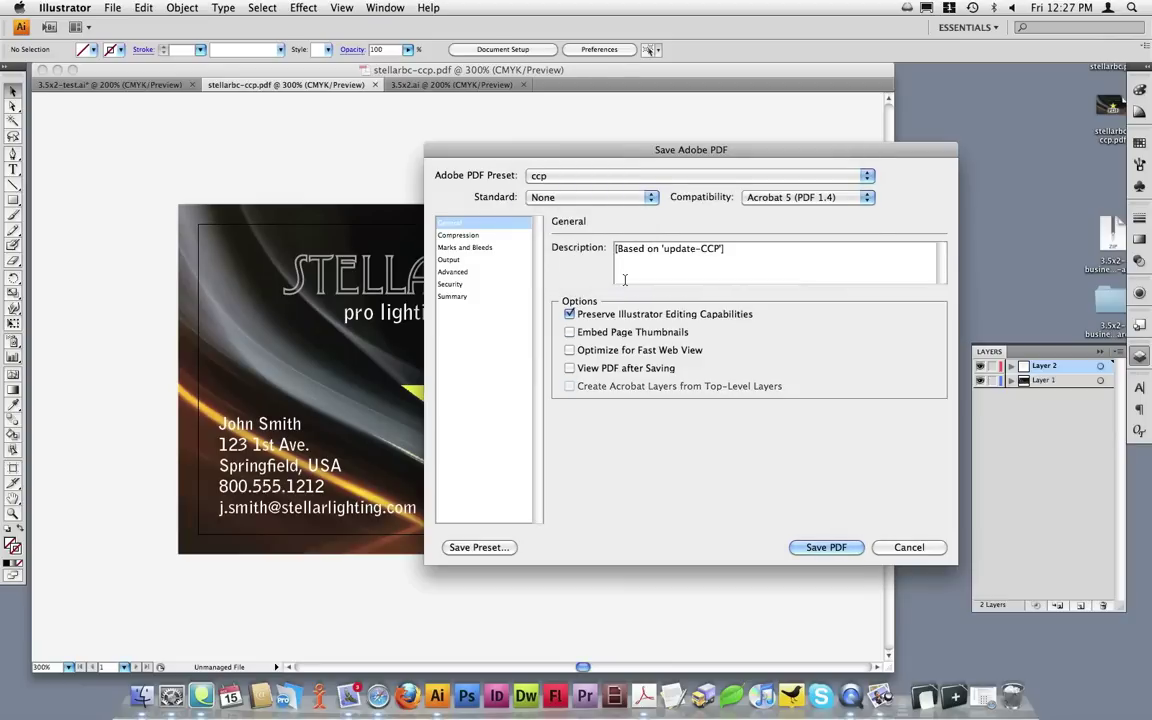
left_click(463, 235)
left_click(460, 247)
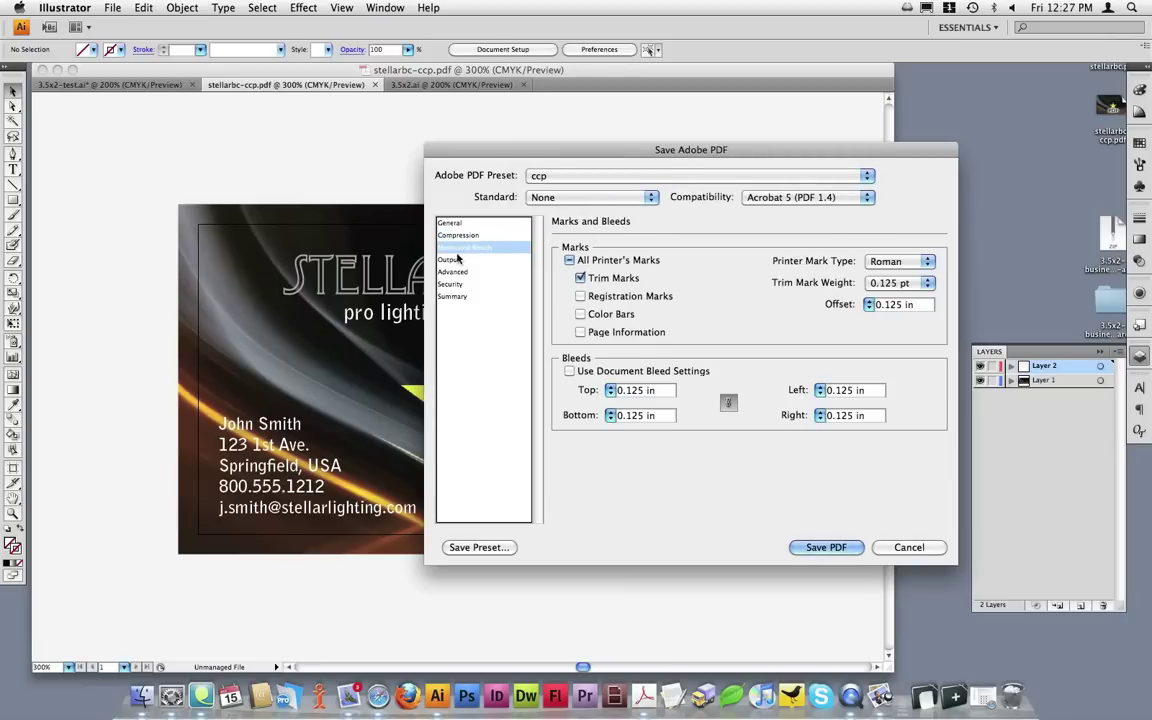
left_click(455, 261)
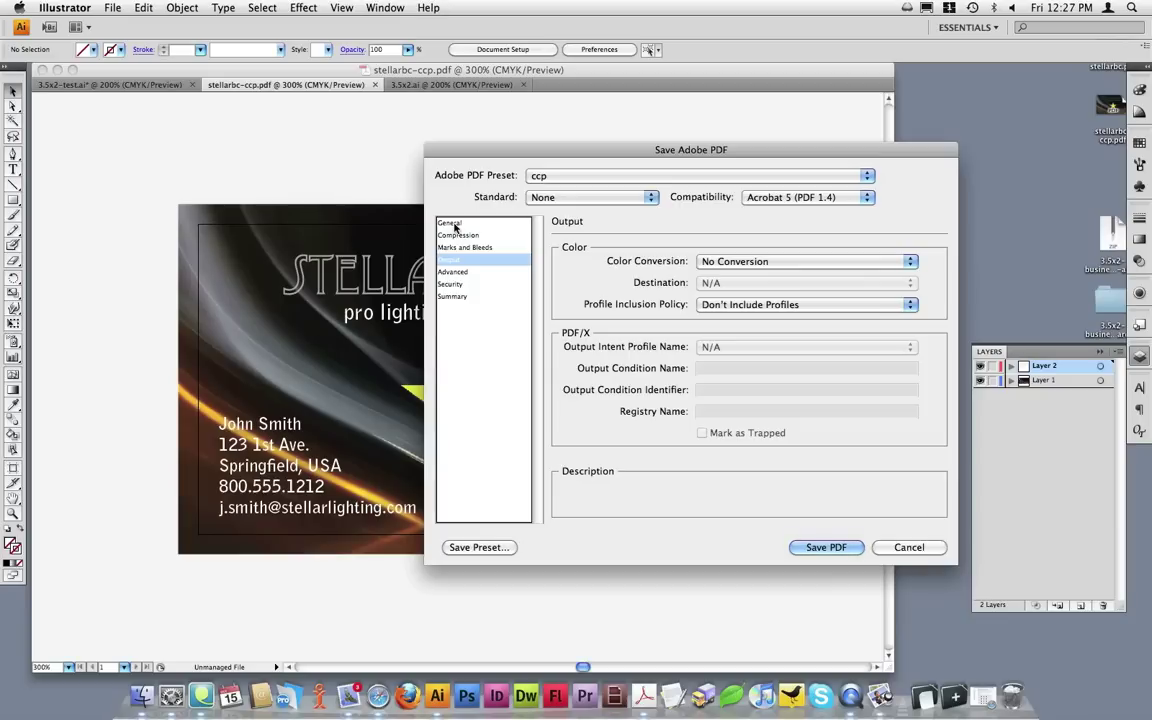
left_click(455, 224)
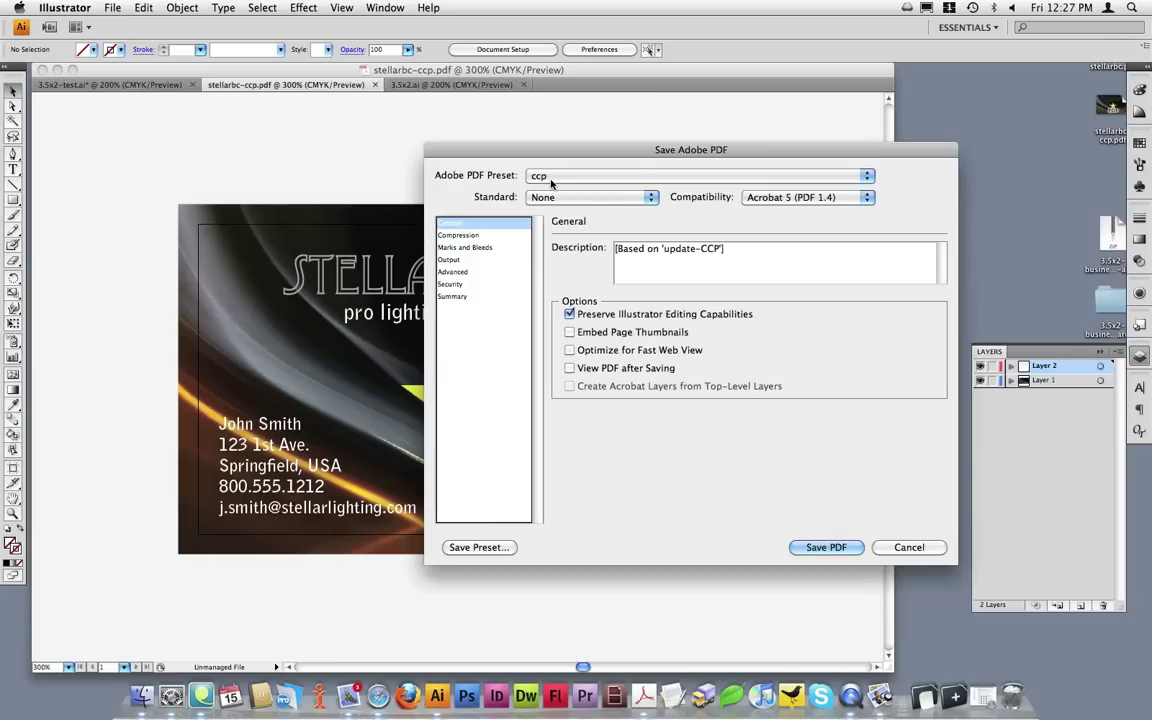
left_click(823, 548)
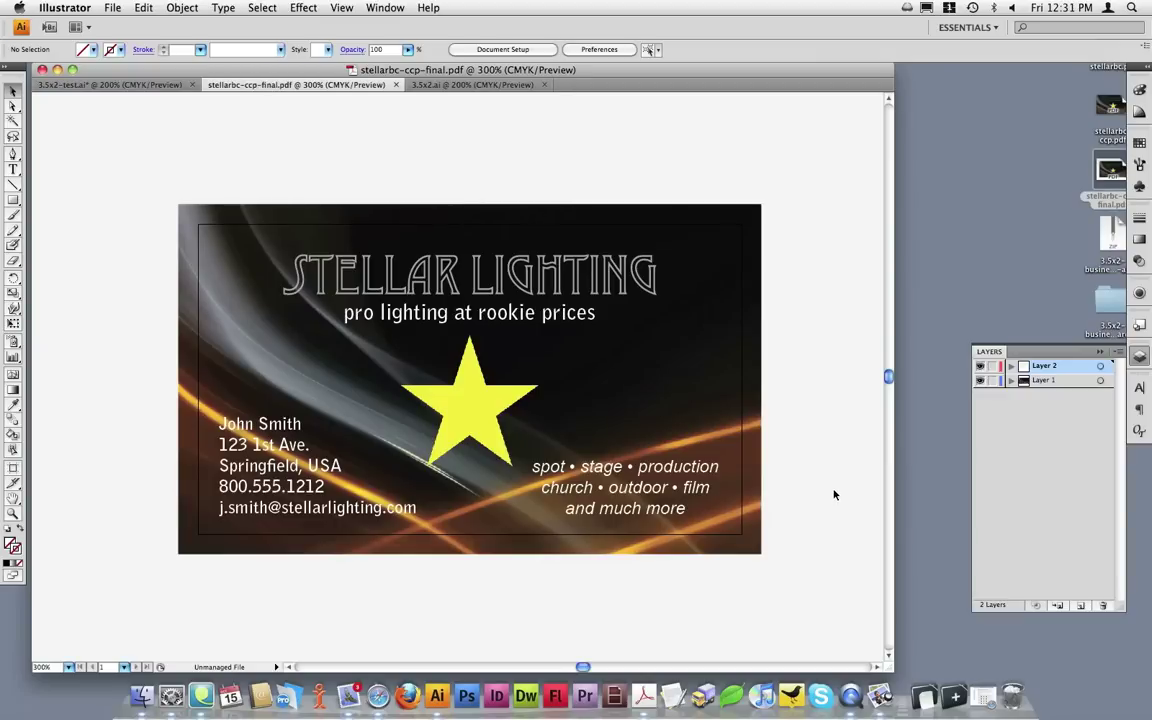
left_click(58, 72)
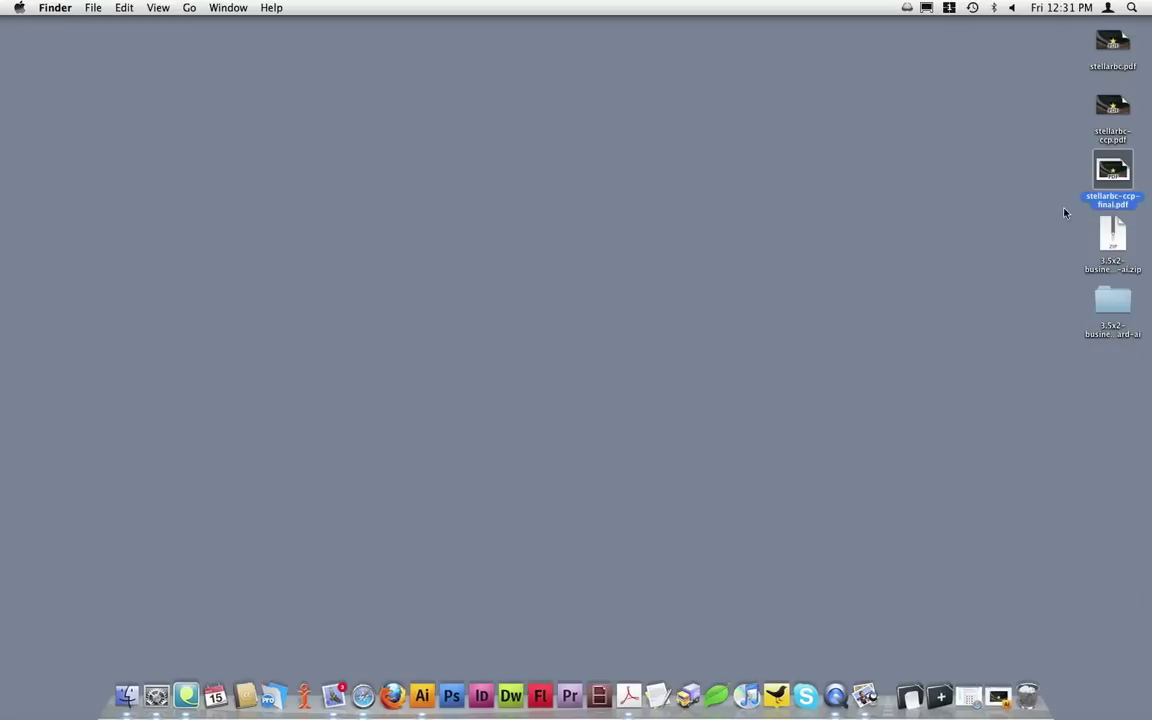
- Check stellarbc-ccp-final.pdf's crop marks and bleed in Acrobat, then open the original stellarbc.pdf
left_click_drag(1100, 172, 626, 690)
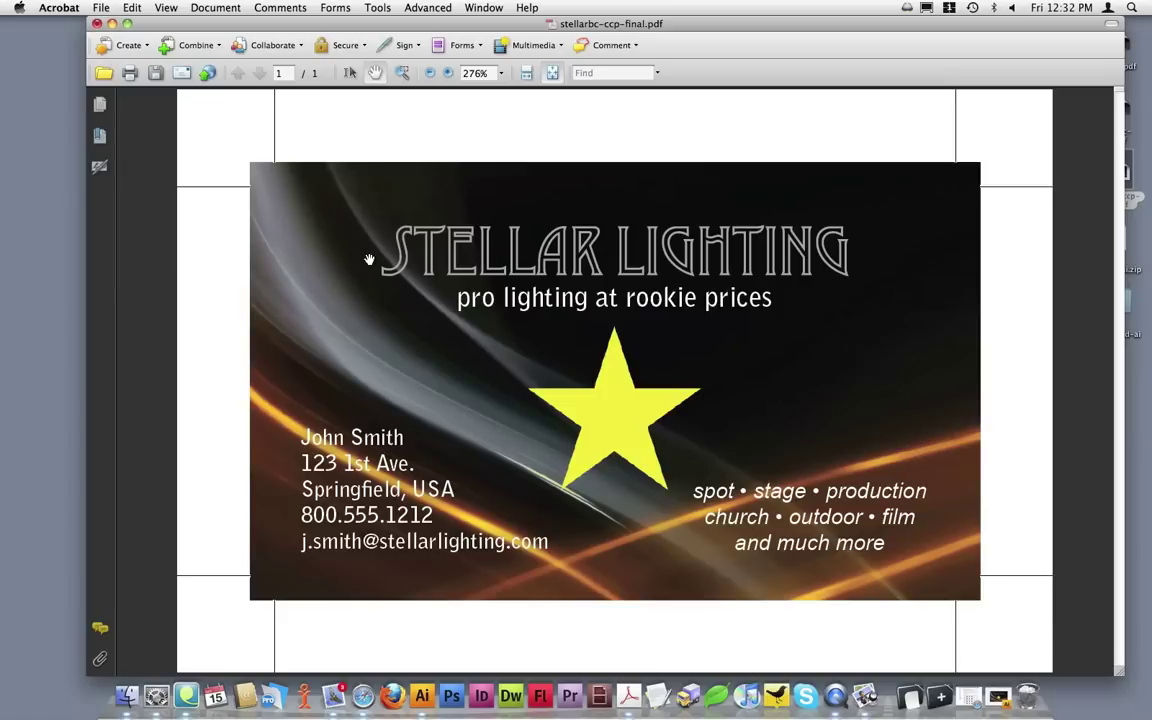
left_click(113, 24)
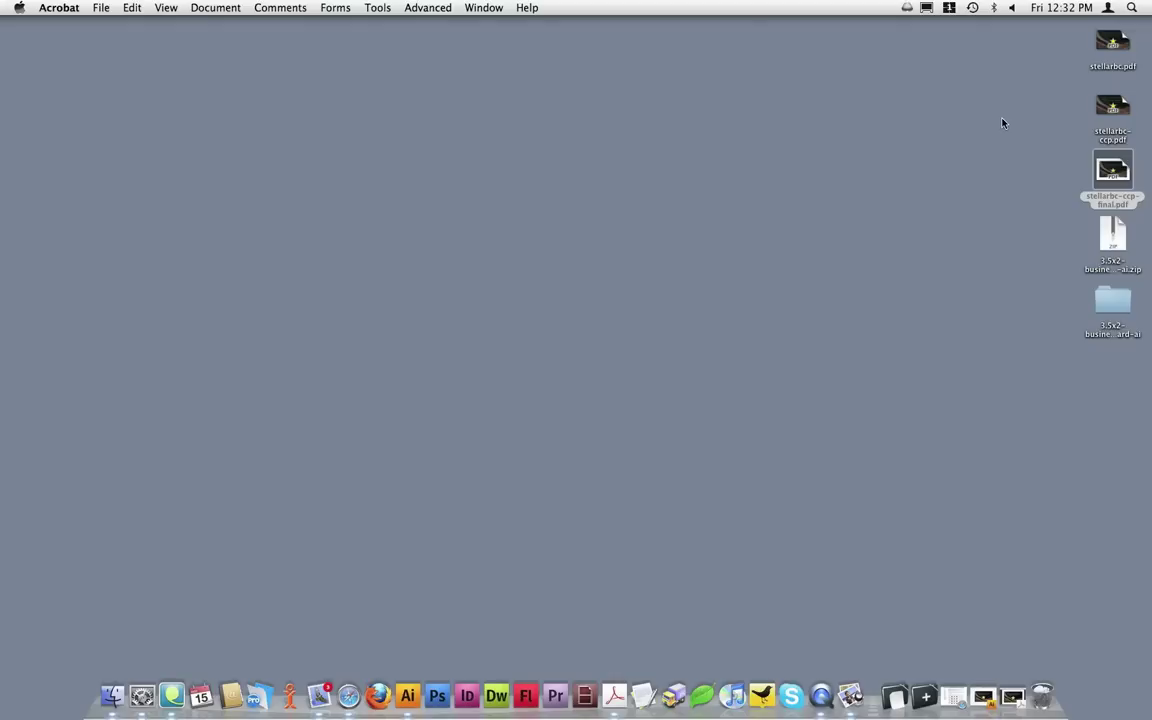
left_click(1113, 42)
double_click(1113, 42)
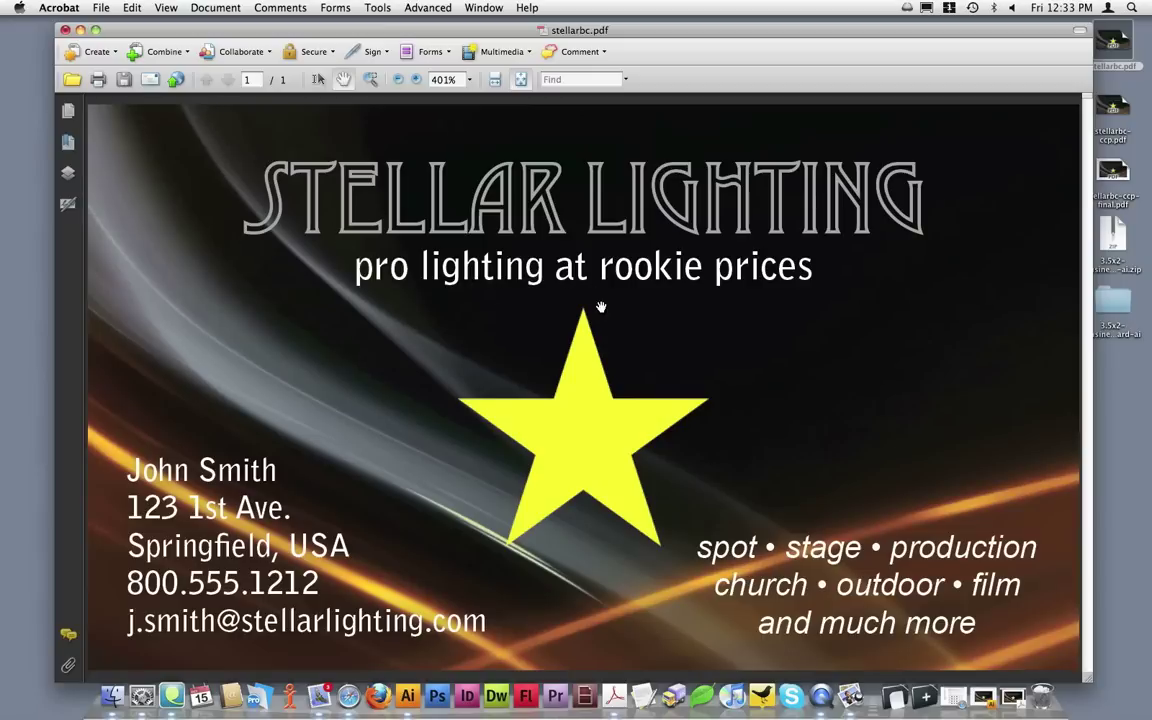
- Minimize the stellarbc.pdf Acrobat window to return to the desktop
left_click(80, 30)
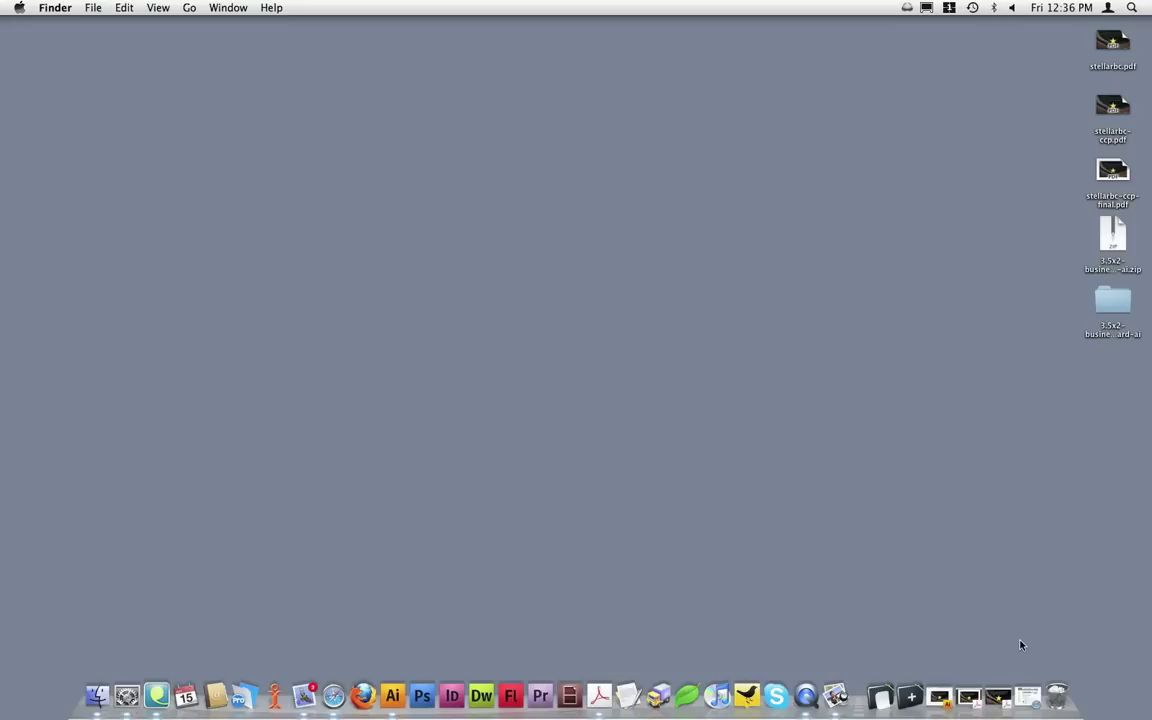
- Restore the minimized Safari window showing the Copy Craft Printers Support Center
left_click(1029, 694)
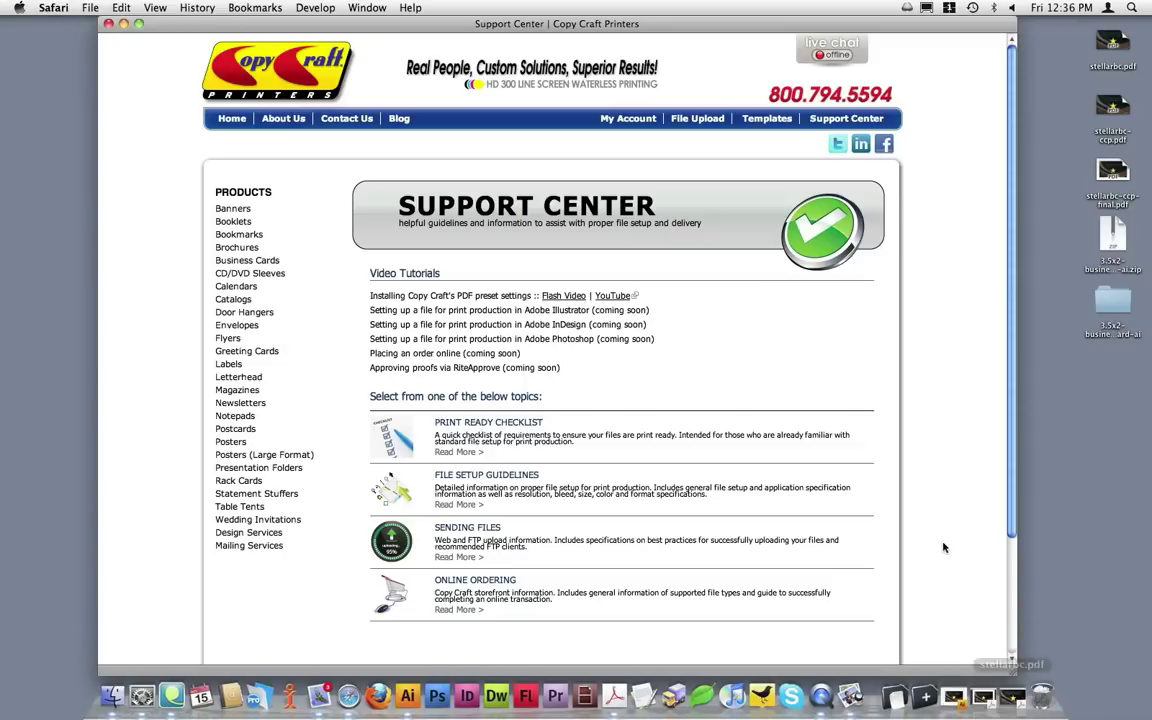